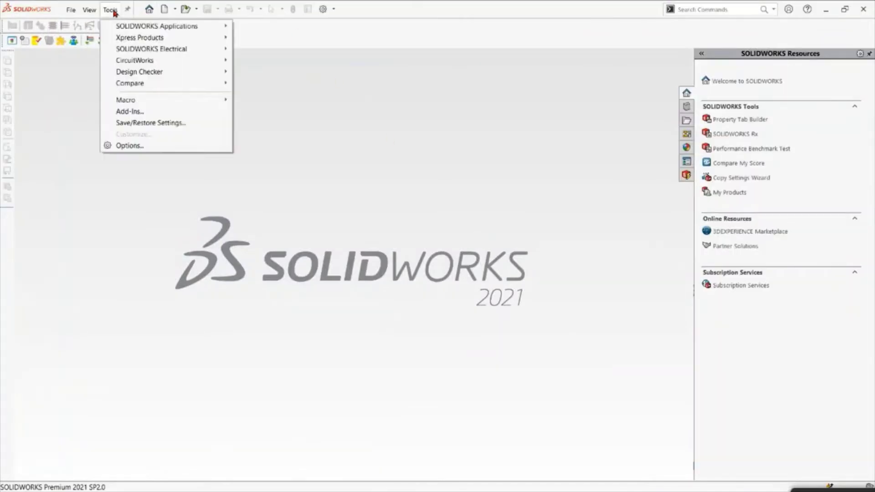
Open the ECAD board sac_idf_export_11012021 through CircuitWorks and bring its board window forward
mouse_move(151, 61)
click(270, 60)
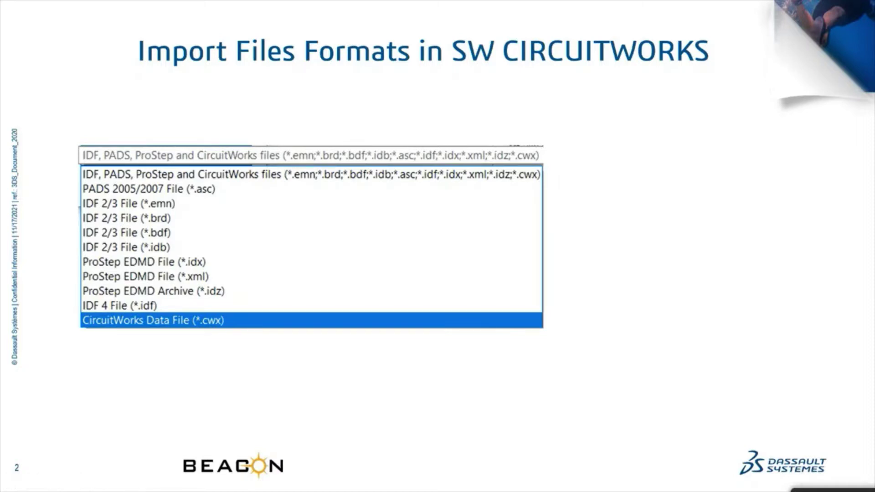
key(alt+Tab)
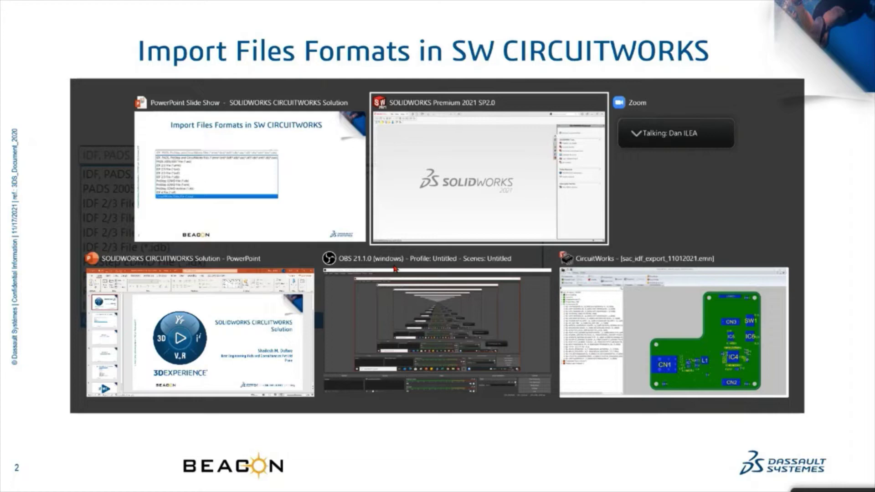
key(alt+Tab)
key(alt+Tab)
key(alt+Tab)
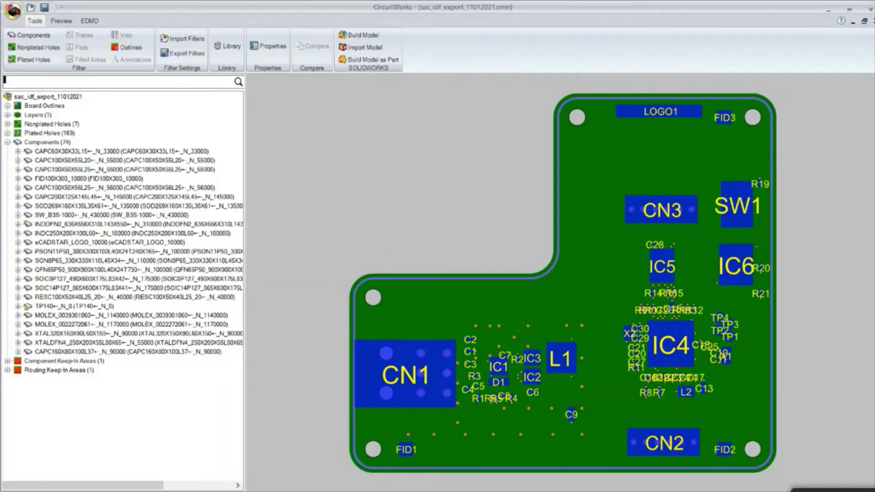
click(13, 10)
click(114, 81)
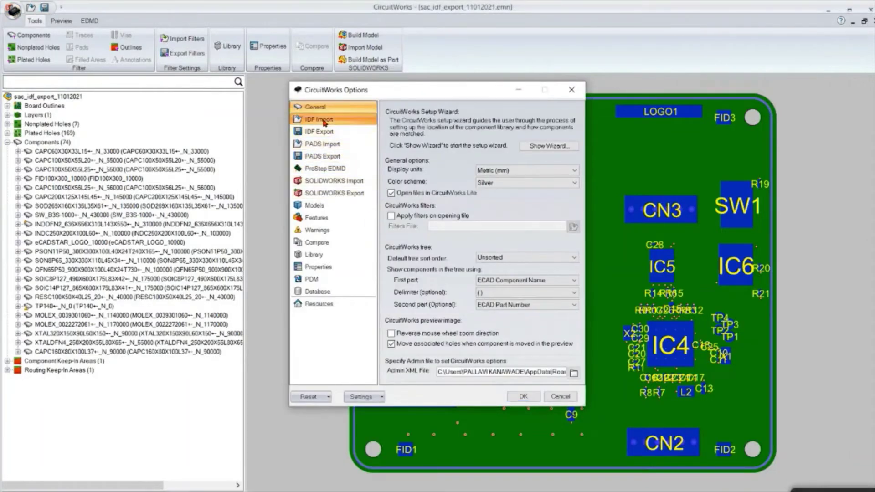
click(319, 119)
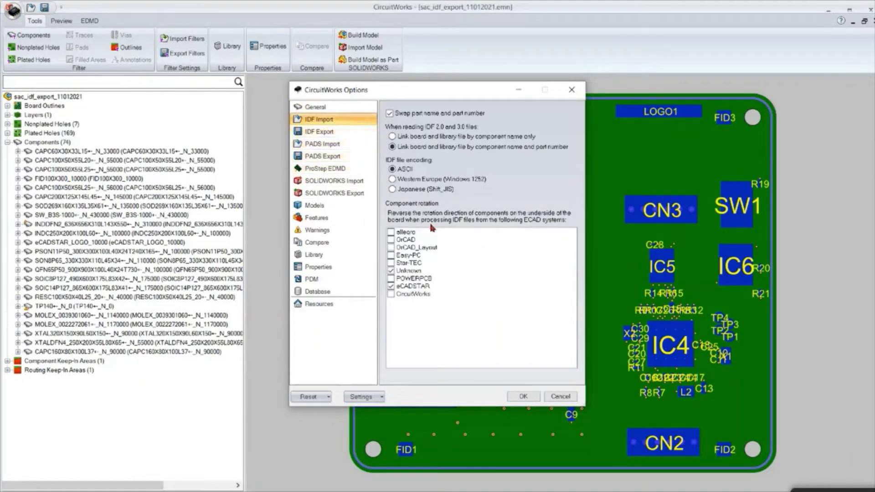
click(393, 289)
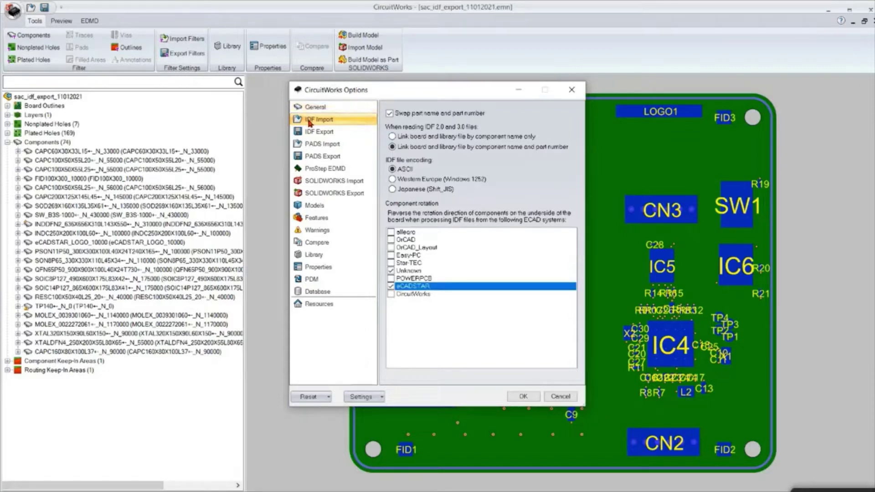
click(319, 132)
click(322, 144)
click(313, 168)
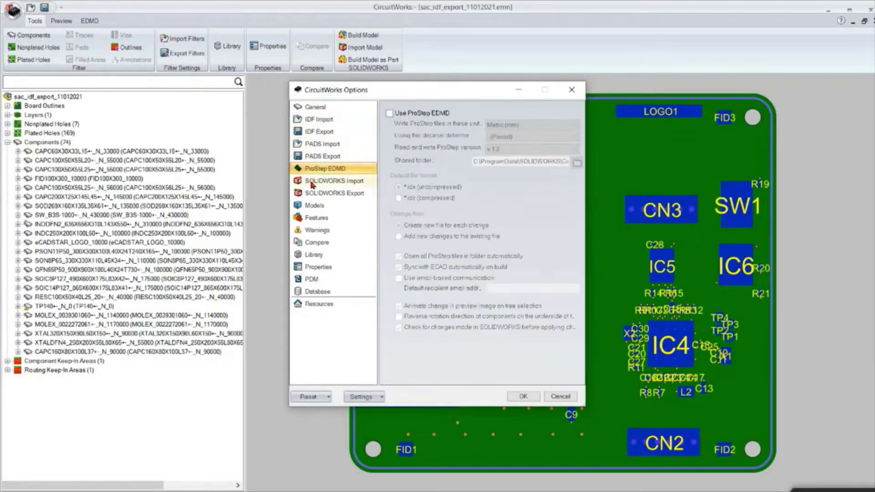
click(322, 181)
click(317, 218)
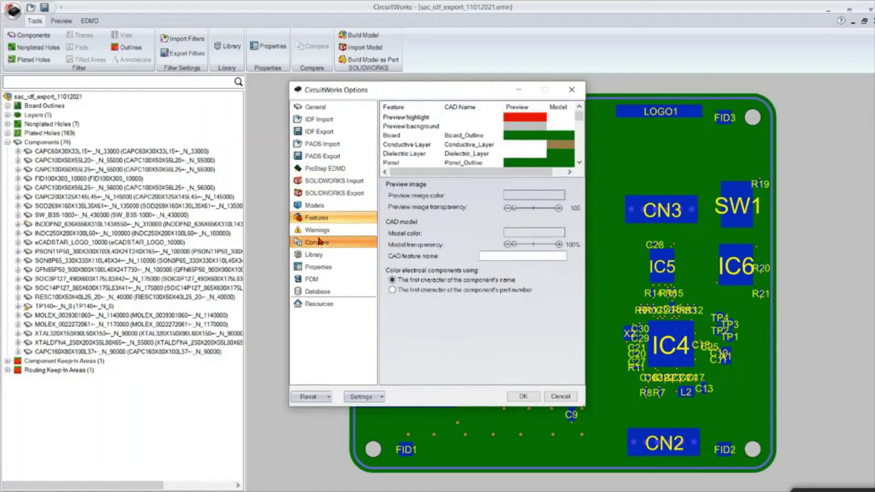
click(317, 242)
click(315, 255)
click(537, 112)
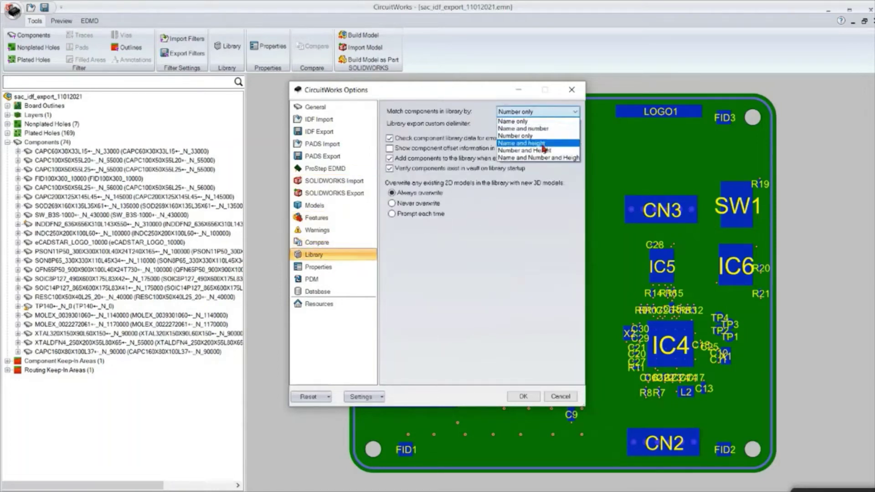
click(543, 113)
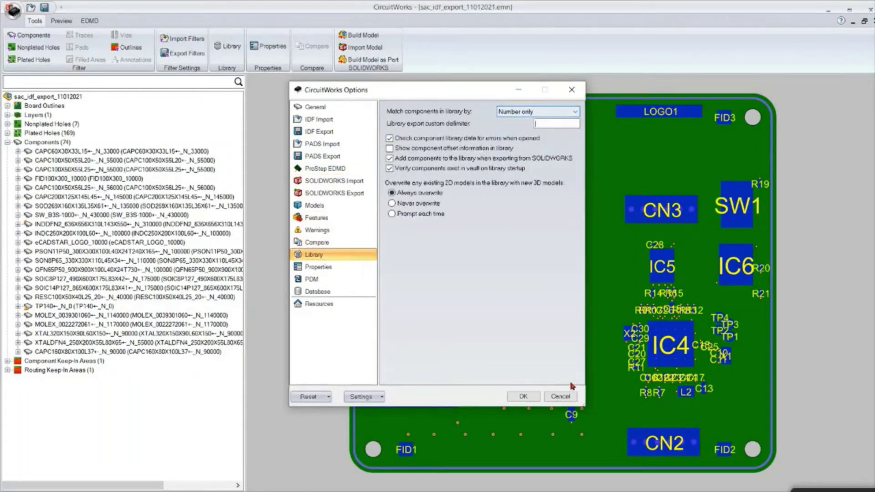
click(523, 396)
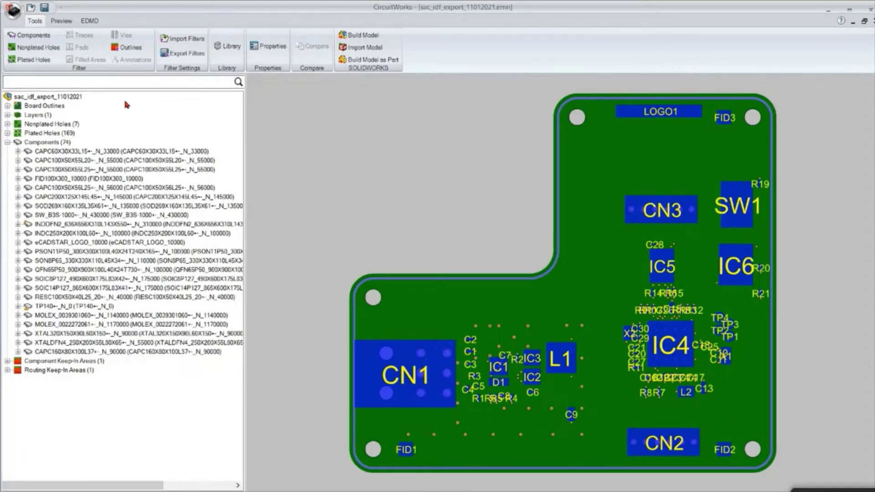
key(alt+Tab)
key(Right)
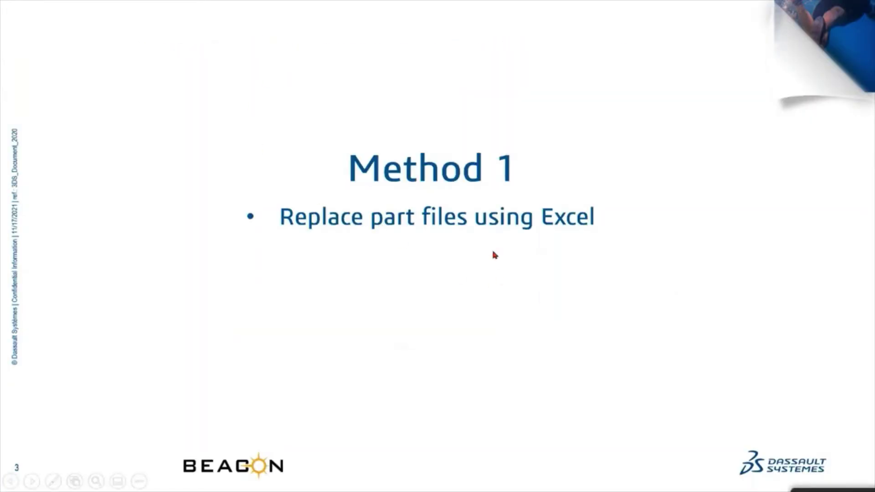
key(alt+Tab)
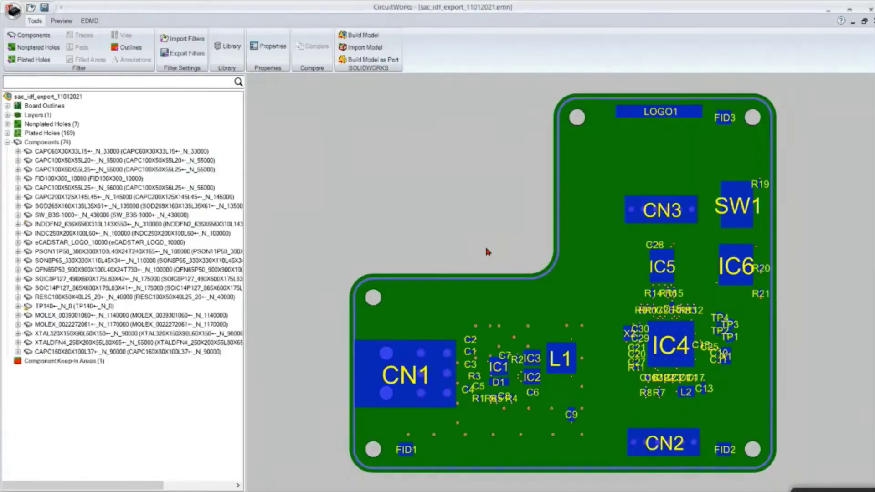
Show the Properties of the PSON11P50 component (IC1) in a widened properties panel
click(226, 46)
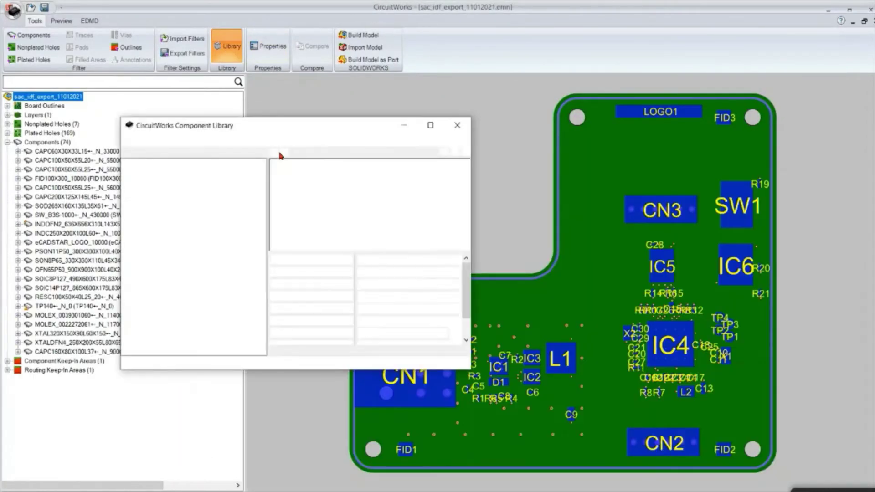
click(457, 125)
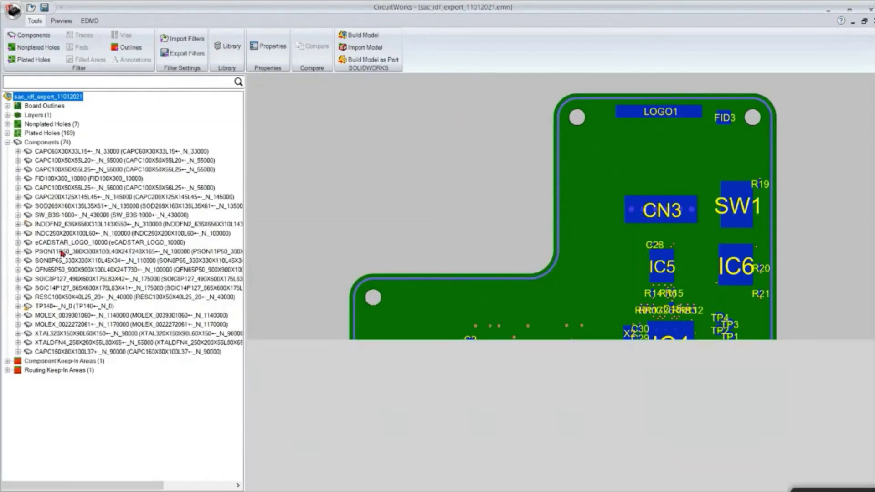
click(57, 251)
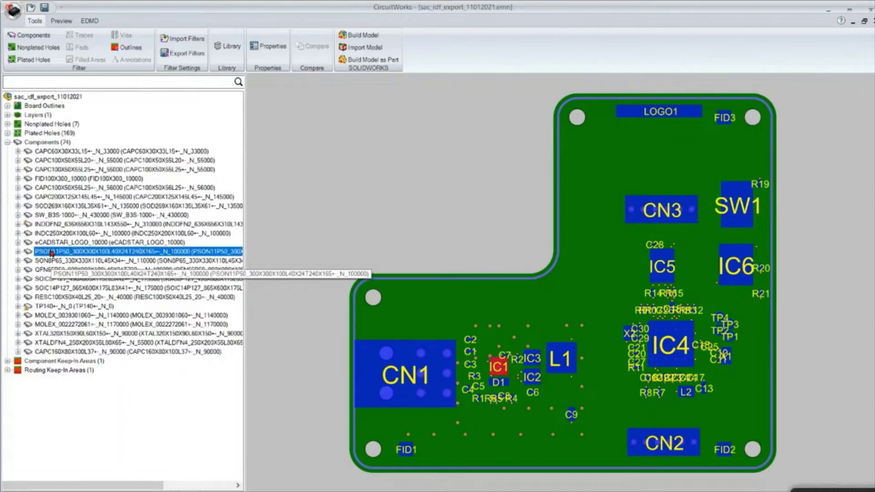
right_click(64, 252)
click(120, 378)
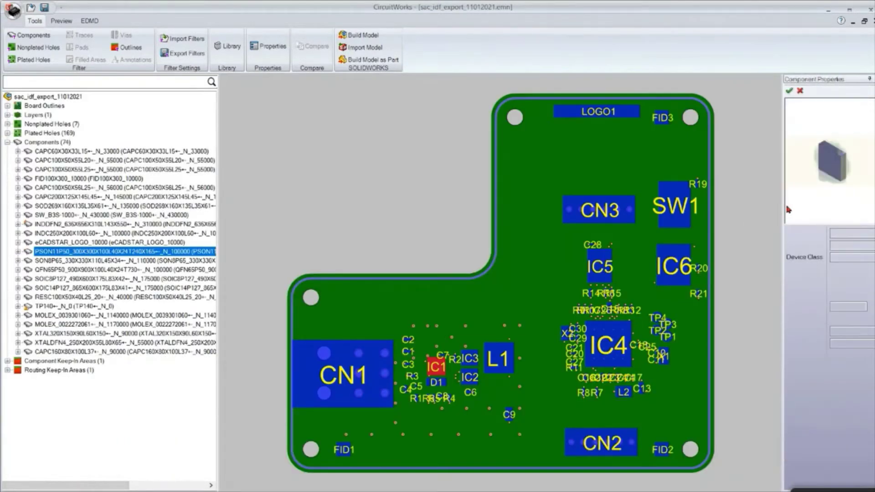
drag(782, 215, 748, 214)
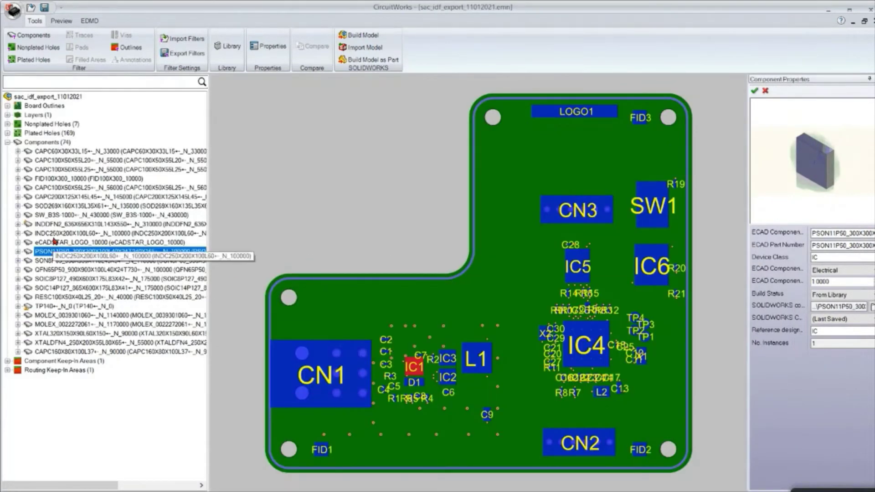
Inspect the INDC250 inductor (L2) and the eCADSTAR_LOGO component in the tree
click(53, 235)
click(54, 243)
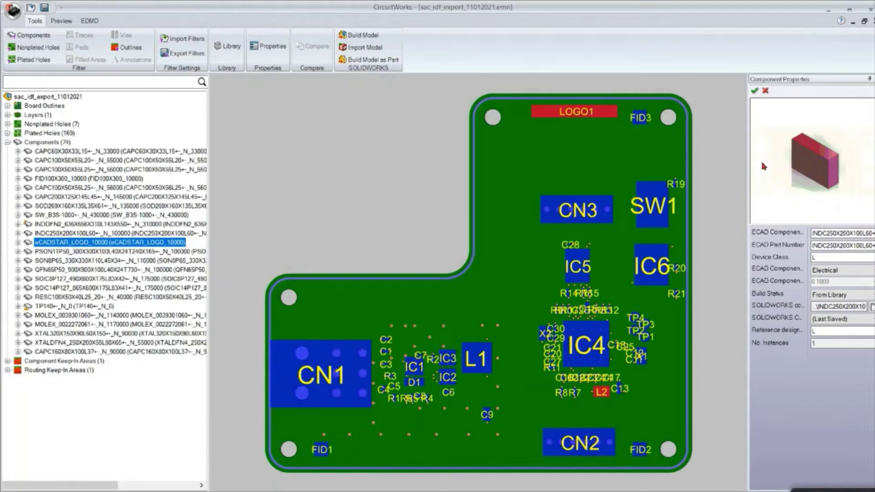
click(129, 232)
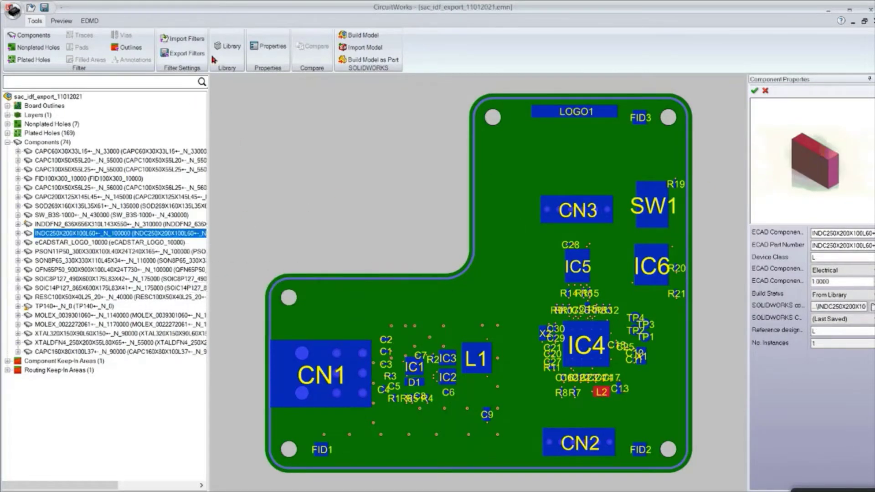
click(227, 46)
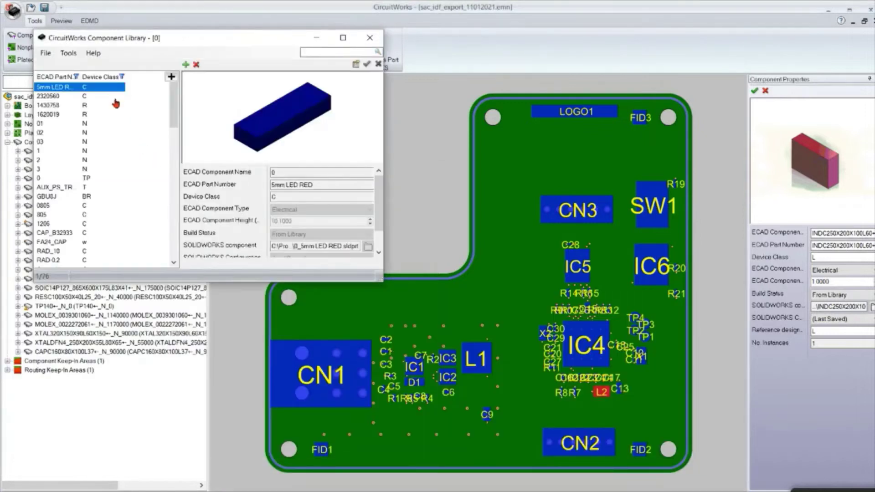
Export the library data to 'library data.csv' in the Import_from_CADSTAR folder
click(68, 53)
mouse_move(91, 78)
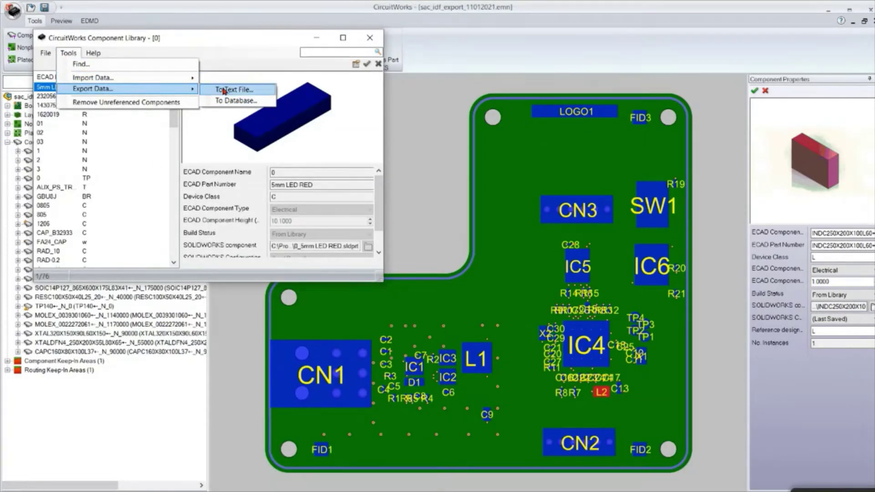
click(237, 90)
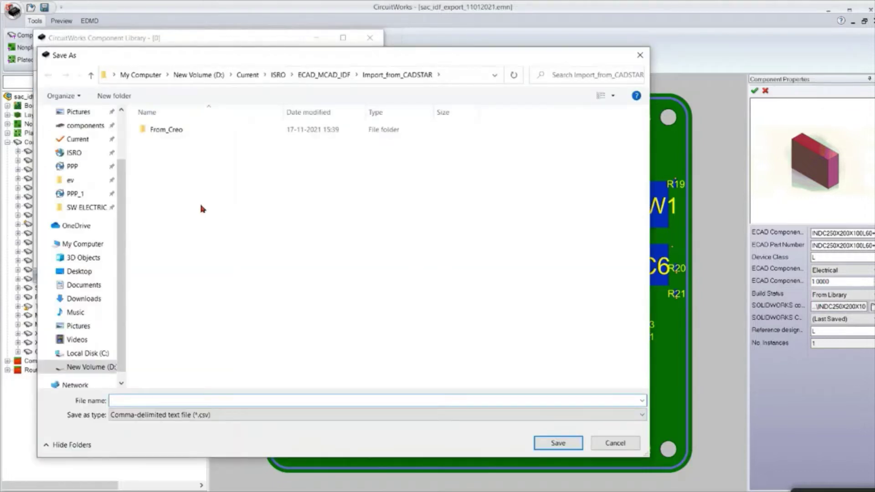
click(189, 400)
click(549, 440)
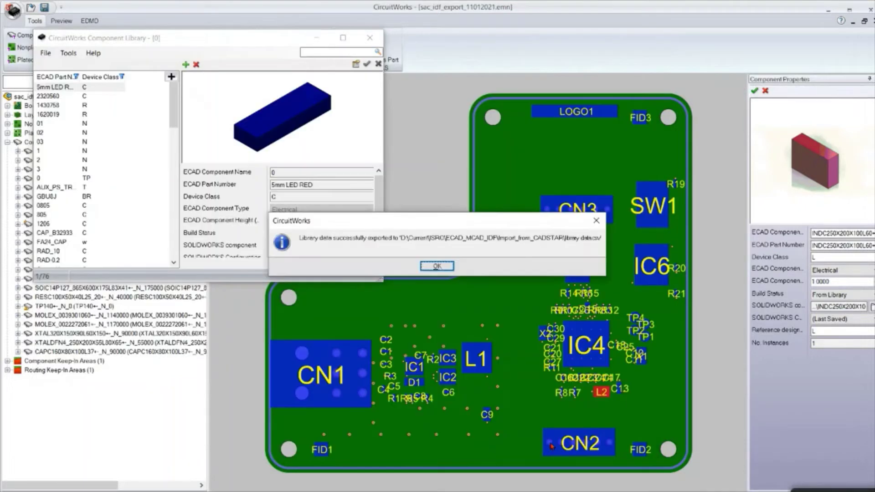
click(437, 266)
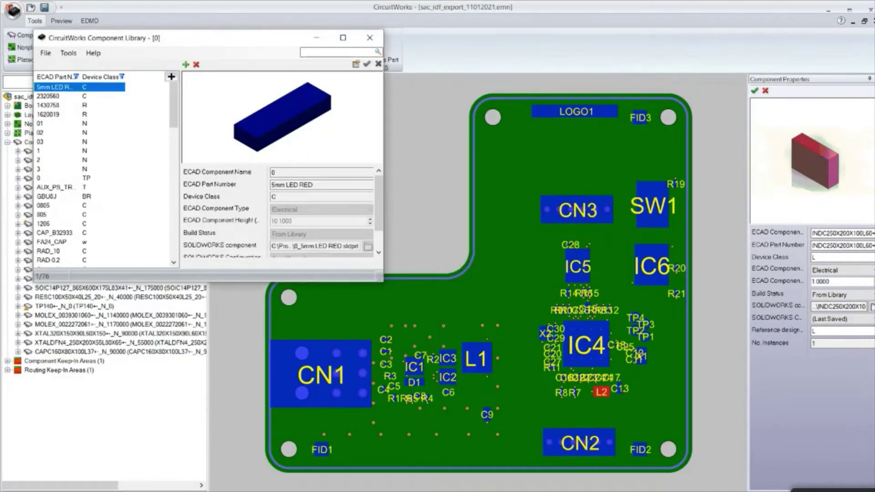
key(super)
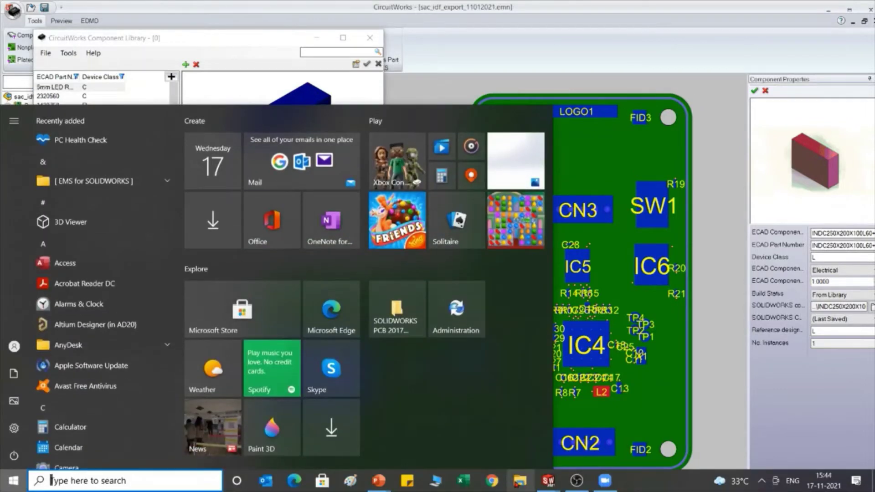
Browse ISRO > benchmark > SAC > ECAD_MCAD_IDF > Import_from_CADSTAR and select Library data new_02
click(519, 481)
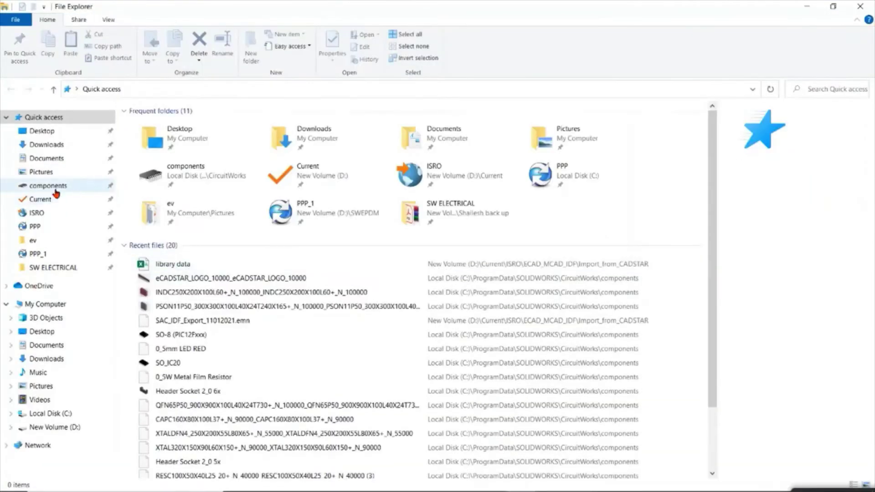
click(37, 213)
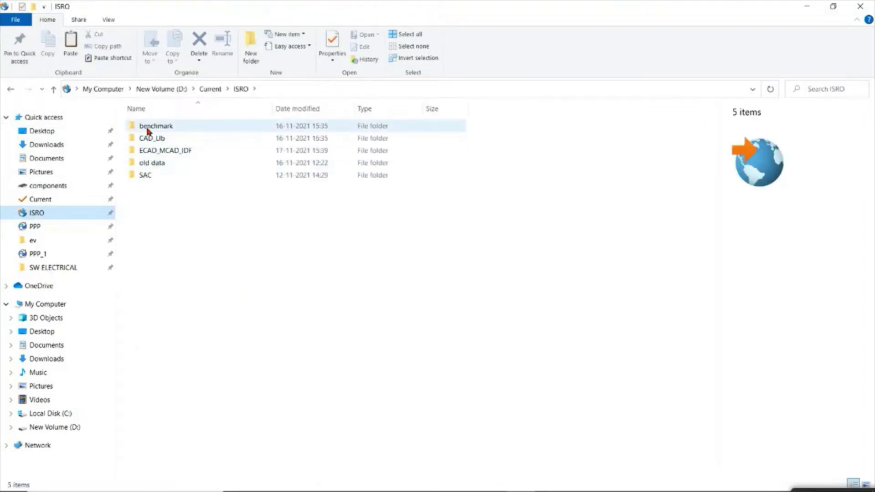
double_click(148, 133)
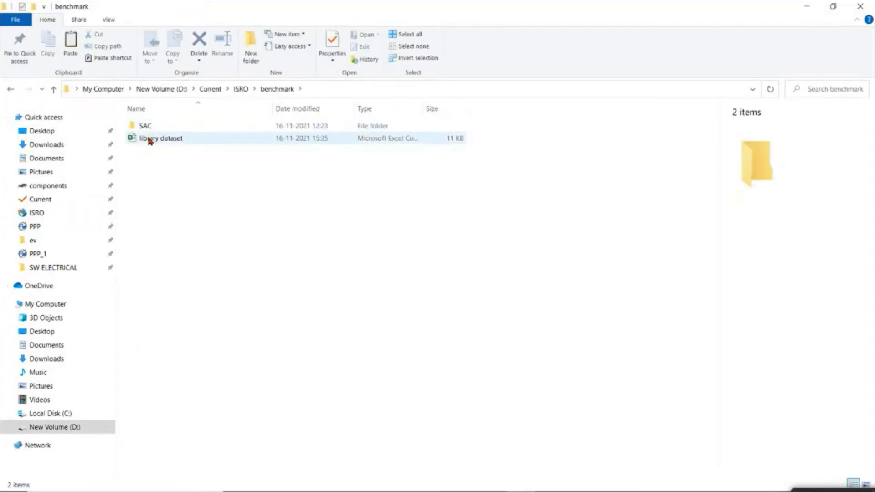
double_click(142, 127)
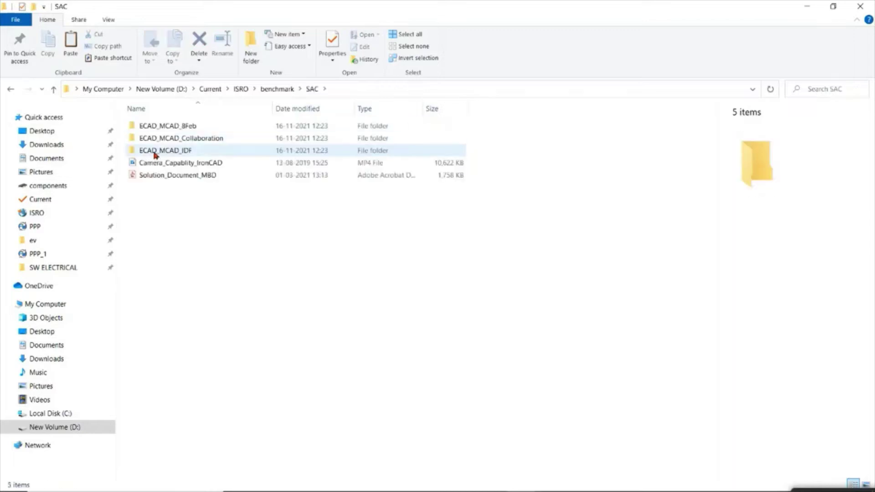
double_click(153, 150)
double_click(159, 139)
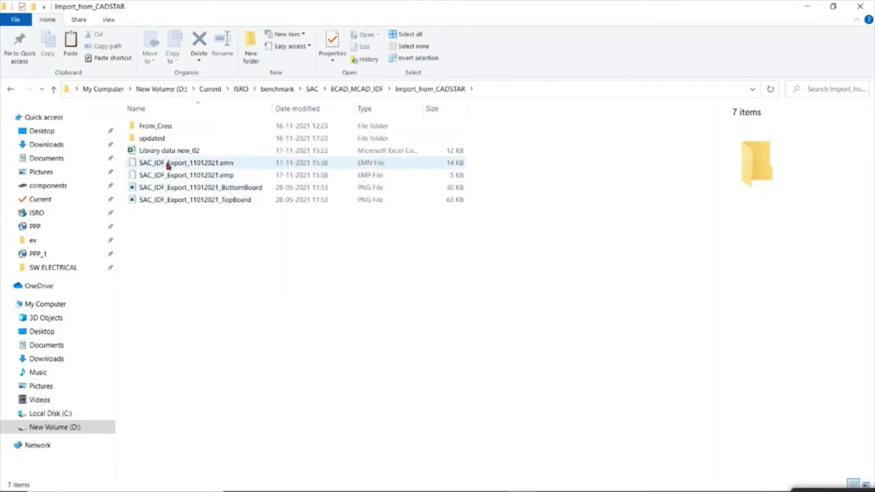
click(164, 154)
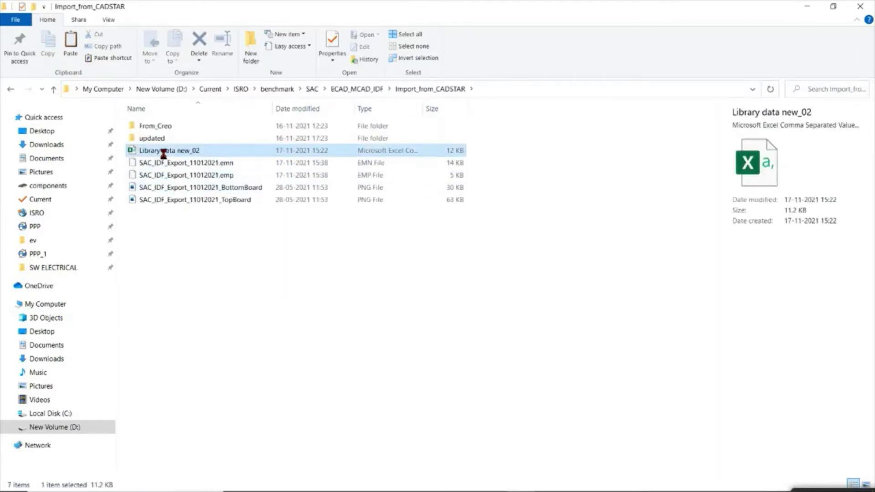
Go up to ISRO, enter ECAD_MCAD_IDF > Import_from_CADSTAR and open 'library data' in Excel
click(53, 90)
click(53, 90)
click(53, 90)
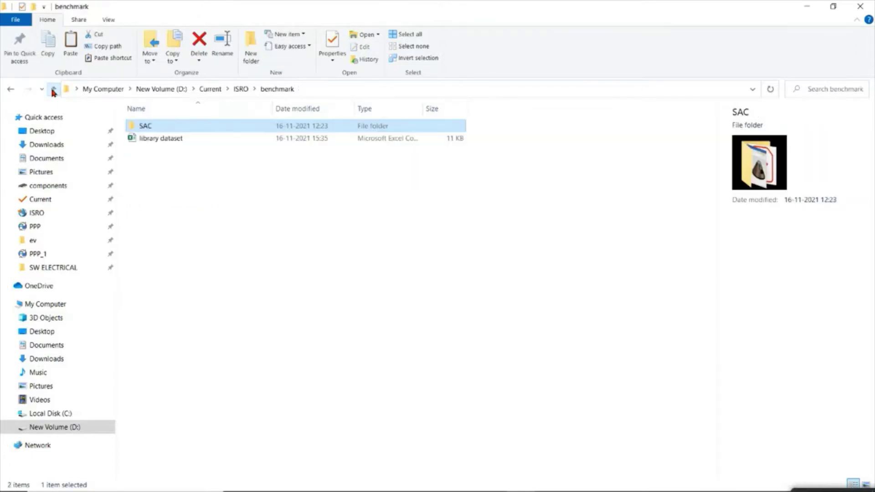
click(53, 90)
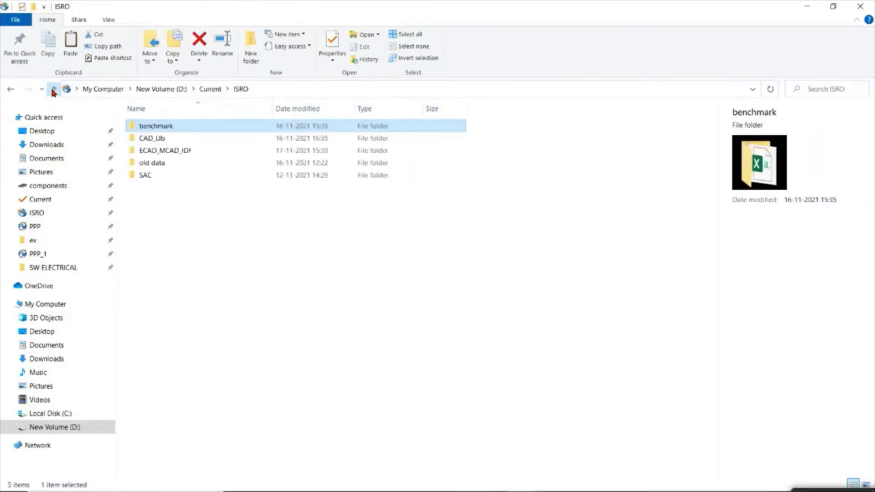
double_click(173, 151)
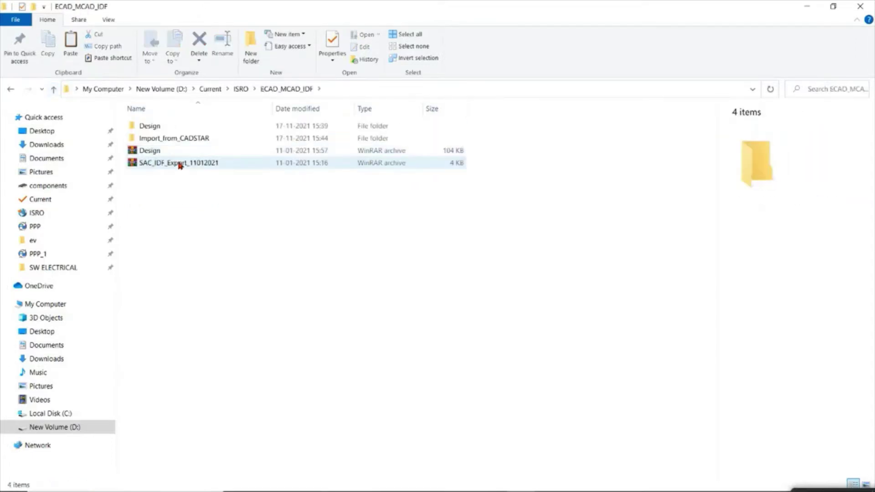
double_click(161, 139)
click(165, 140)
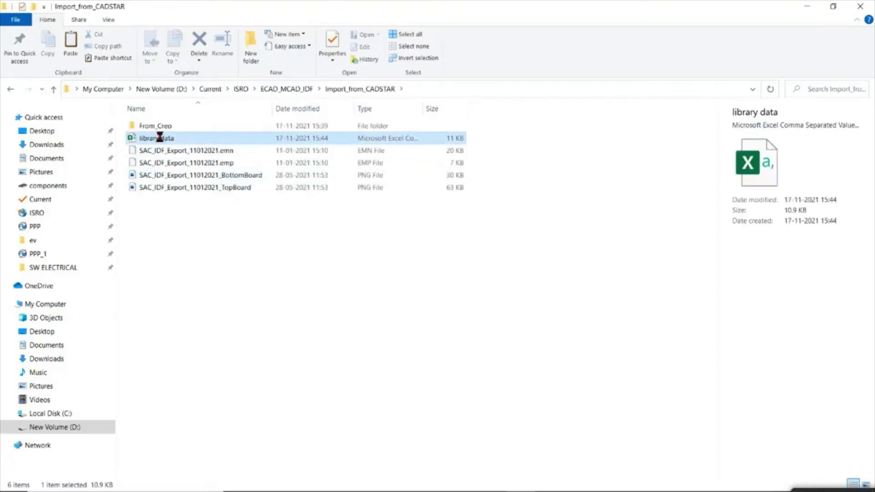
double_click(165, 139)
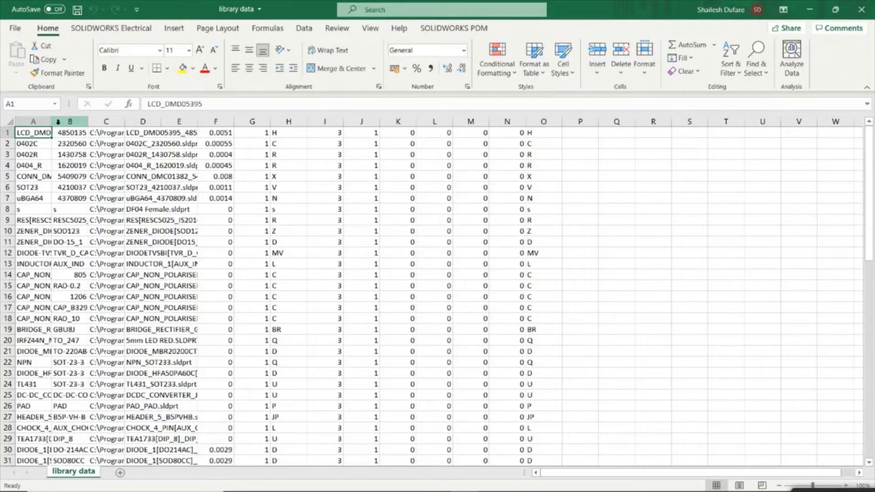
Auto-fit columns A, C and D to show full part names, paths and file names
double_click(52, 121)
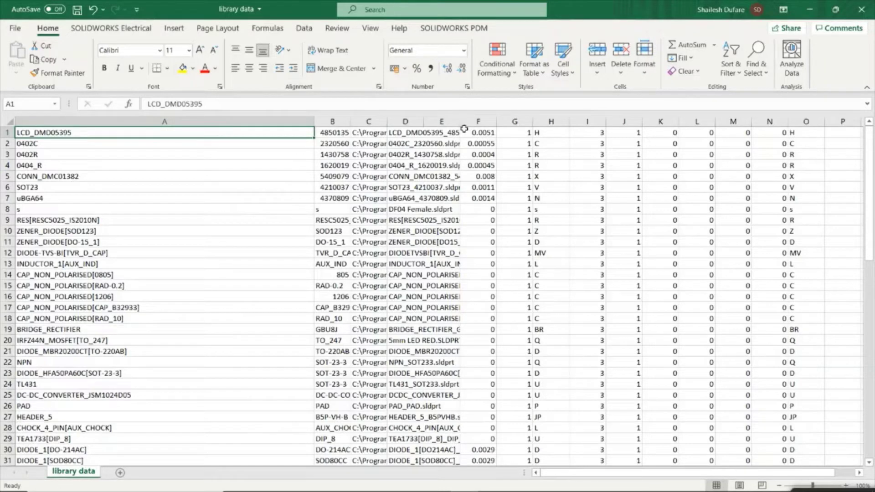
double_click(387, 121)
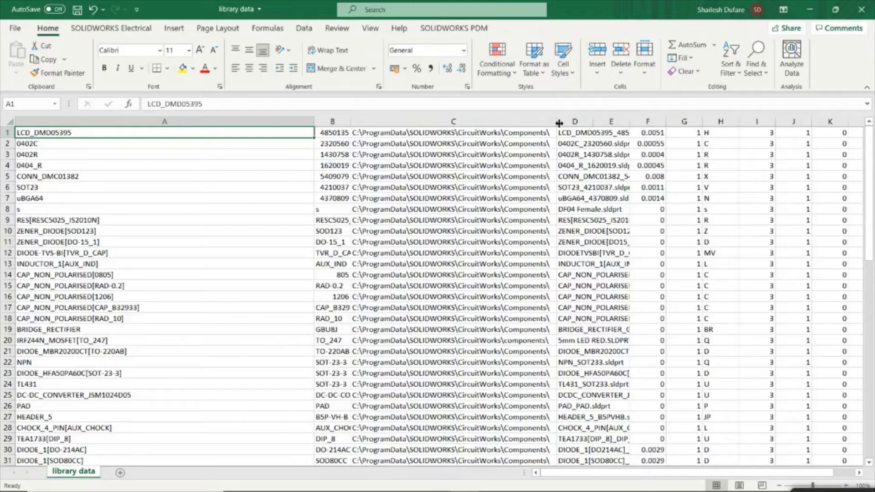
double_click(593, 121)
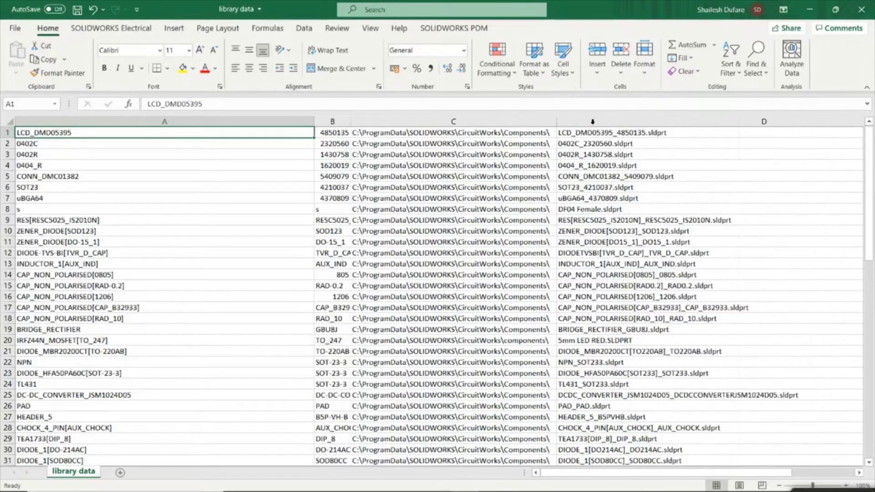
drag(314, 121, 291, 121)
scroll(142, 329, down, 5)
scroll(142, 329, down, 8)
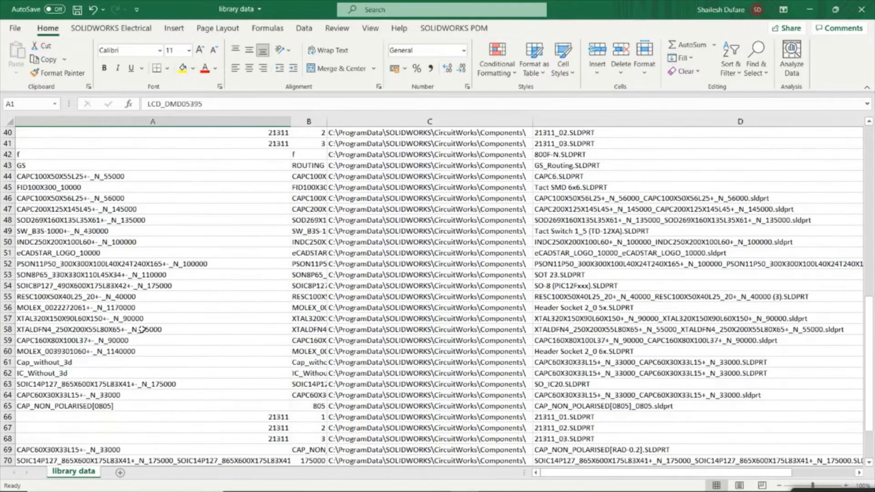
Inspect cells A58, D57, C53 and D53, copying the component path from C53
click(63, 329)
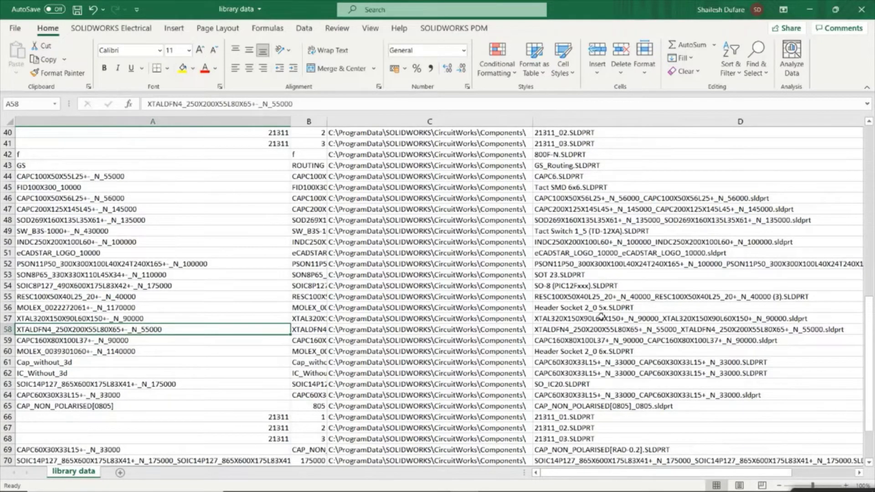
click(601, 317)
click(356, 276)
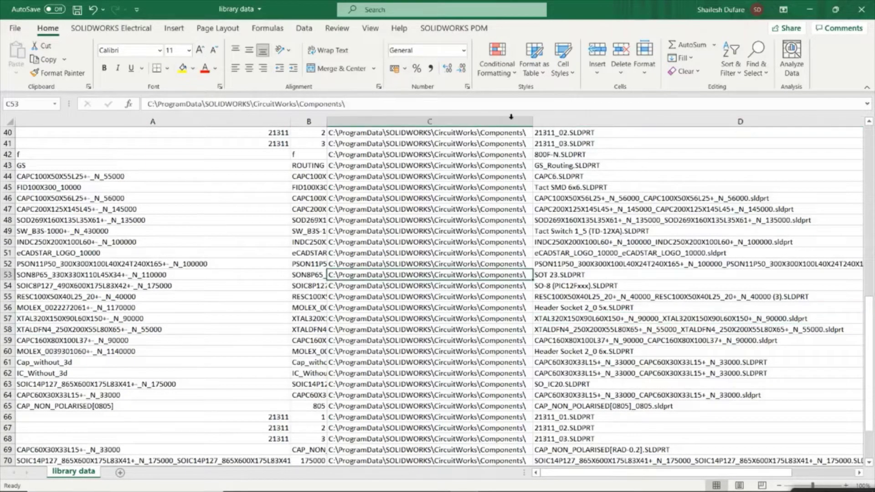
drag(348, 104, 147, 104)
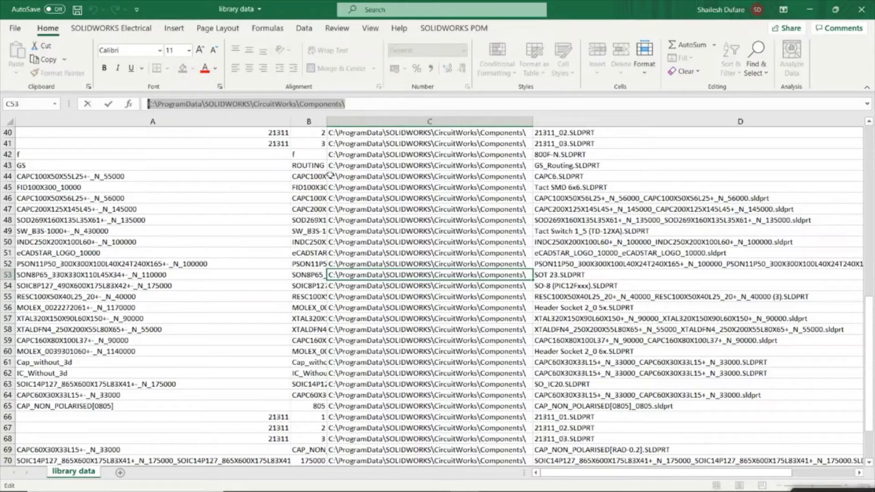
key(ctrl+c)
click(551, 275)
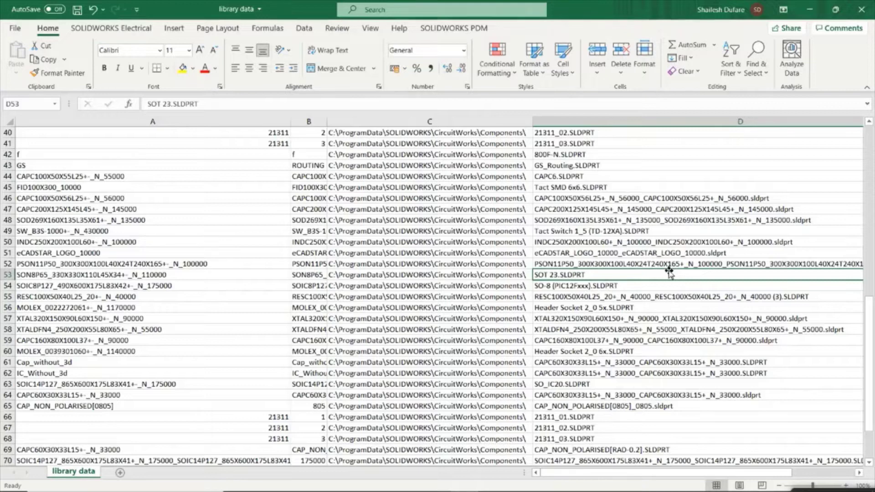
Switch back to File Explorer and open the CircuitWorks components folder
key(super)
key(alt+Tab)
click(59, 185)
Scroll through the components part files, selecting DIODE_HFA50PA60C, then close File Explorer
scroll(219, 163, down, 1)
scroll(219, 163, down, 5)
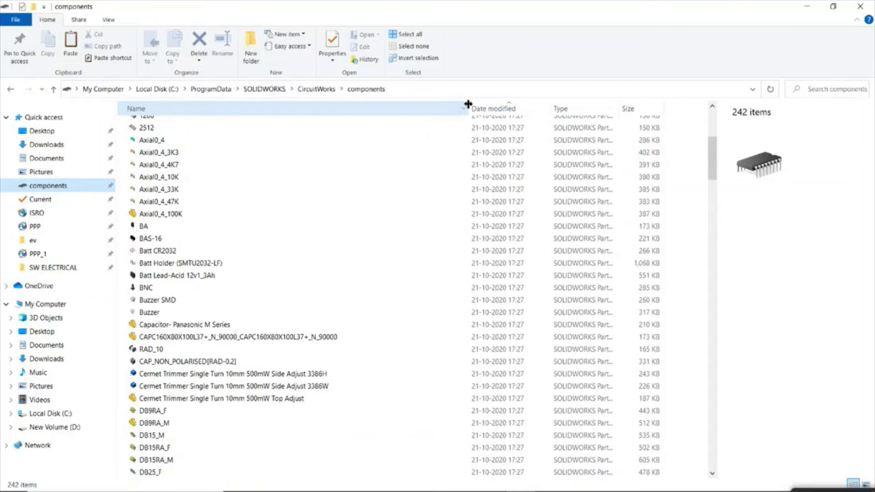
drag(468, 104, 379, 107)
scroll(288, 258, down, 18)
scroll(295, 261, down, 20)
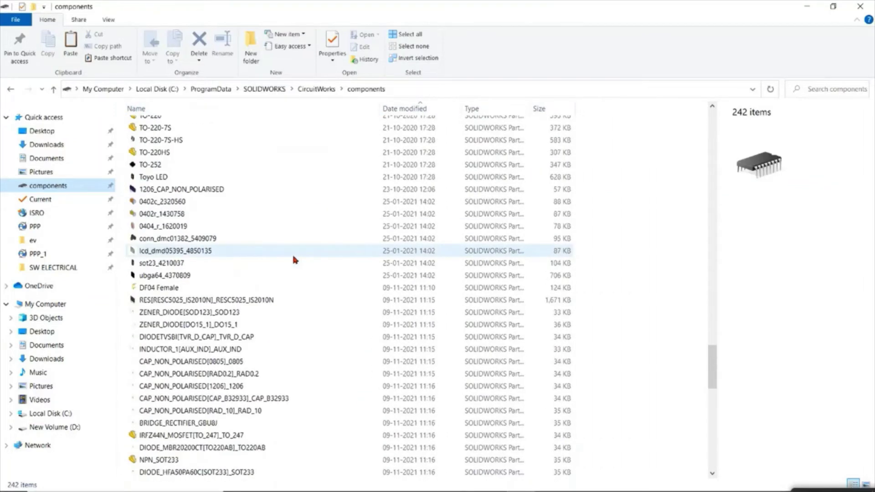
scroll(294, 259, down, 6)
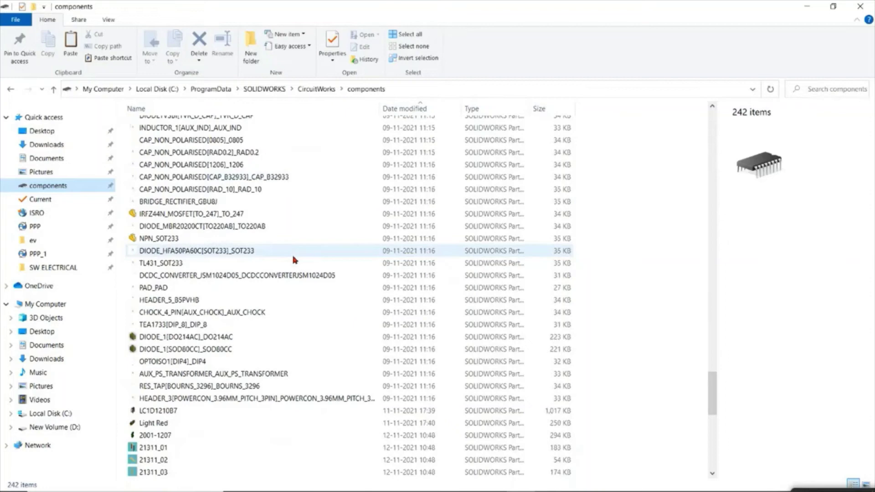
click(200, 252)
scroll(211, 292, down, 5)
scroll(211, 323, down, 4)
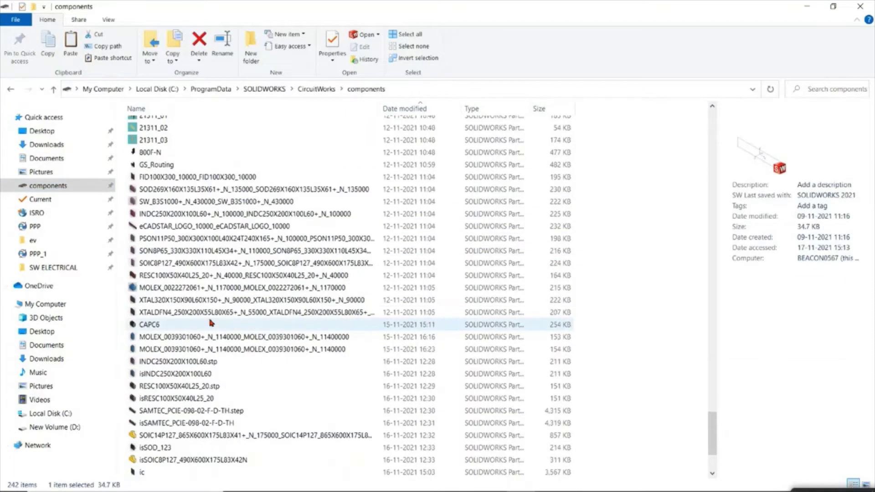
scroll(211, 322, down, 3)
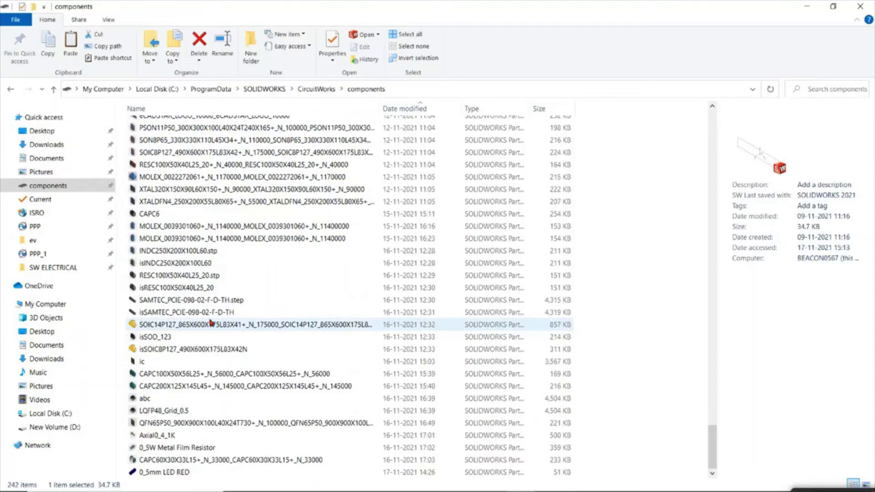
click(850, 5)
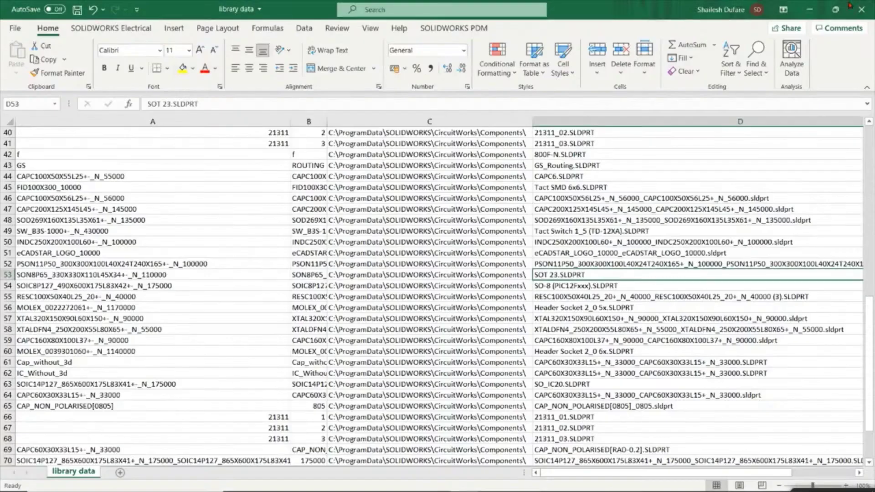
Close the Excel spreadsheet and start a Component Library import from a text file
click(866, 9)
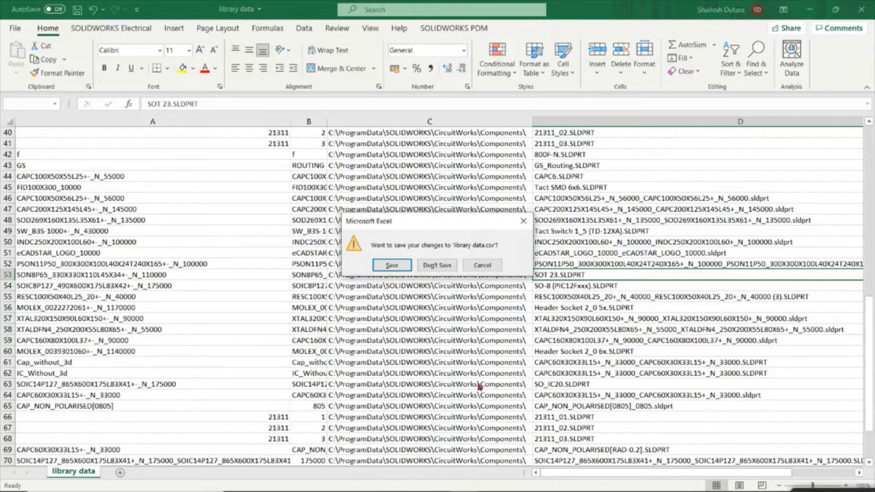
click(447, 262)
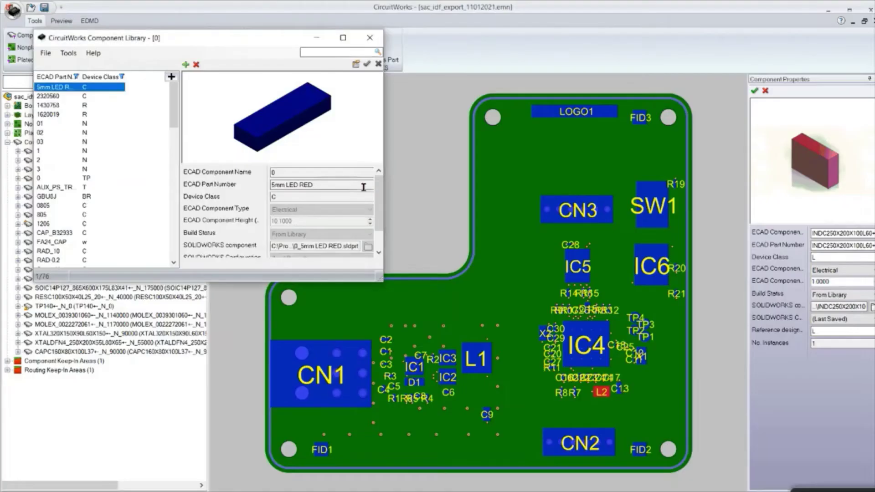
click(68, 53)
mouse_move(75, 82)
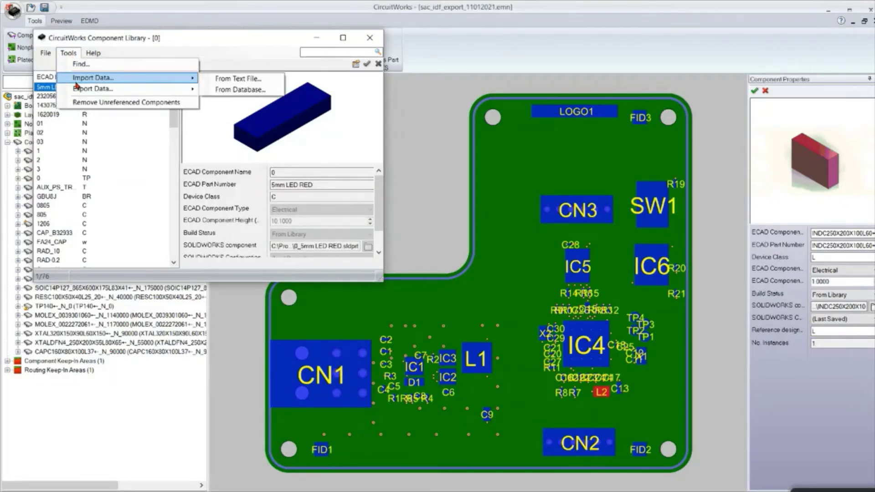
click(237, 79)
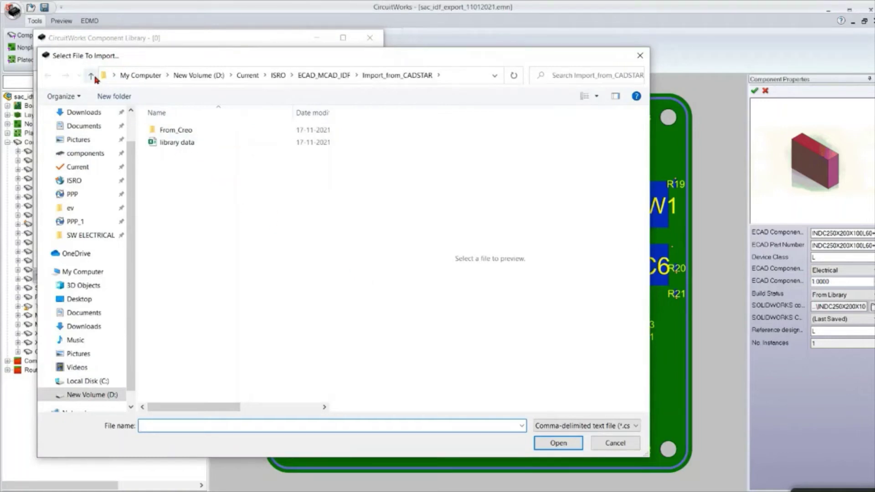
Import Library data new_02 from the Import_from_CADSTAR folder, adding one new record
click(91, 76)
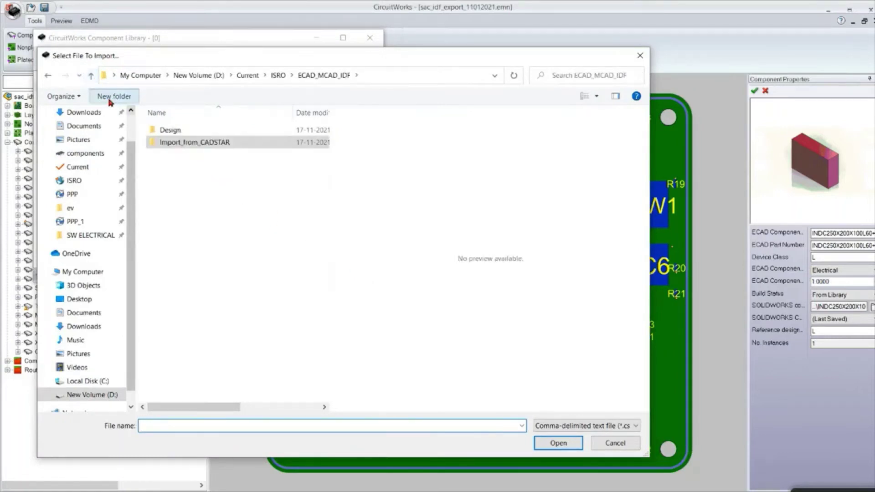
click(92, 76)
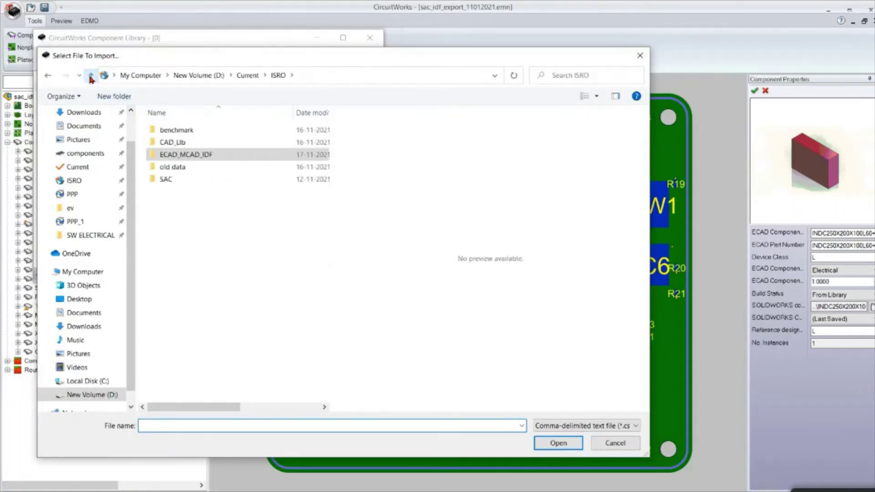
double_click(165, 129)
click(169, 144)
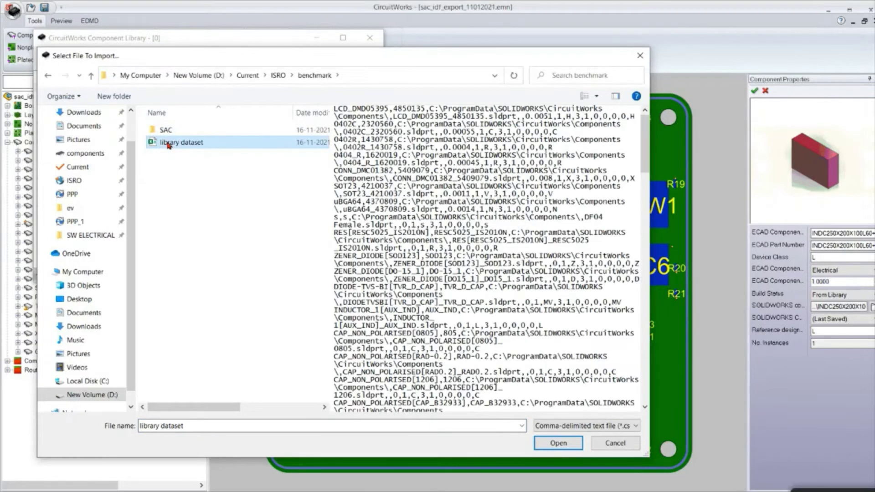
double_click(165, 130)
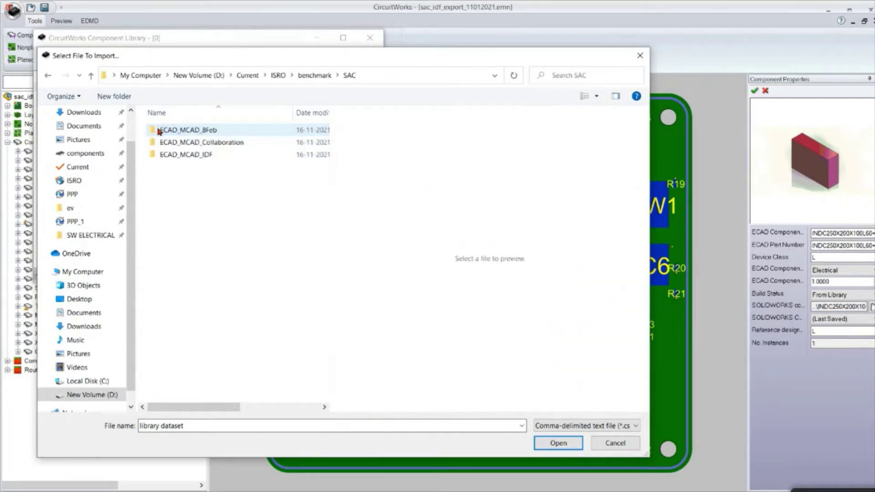
double_click(166, 155)
click(173, 143)
double_click(173, 144)
click(174, 155)
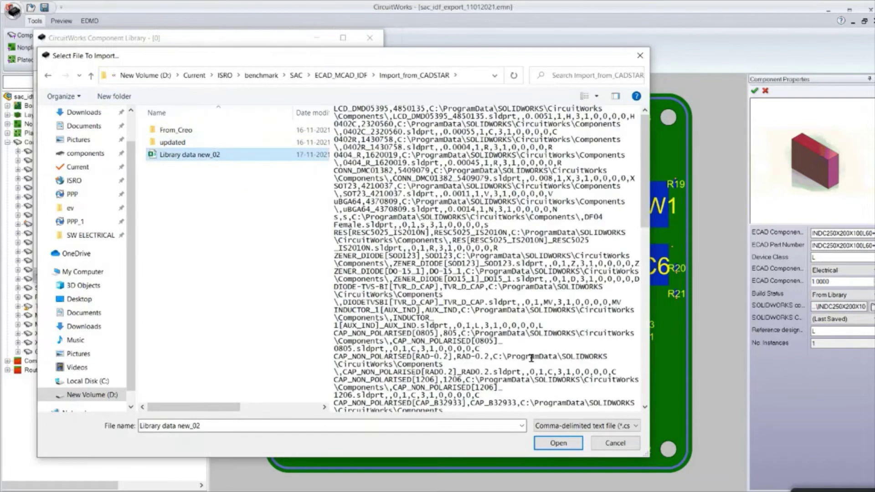
click(556, 443)
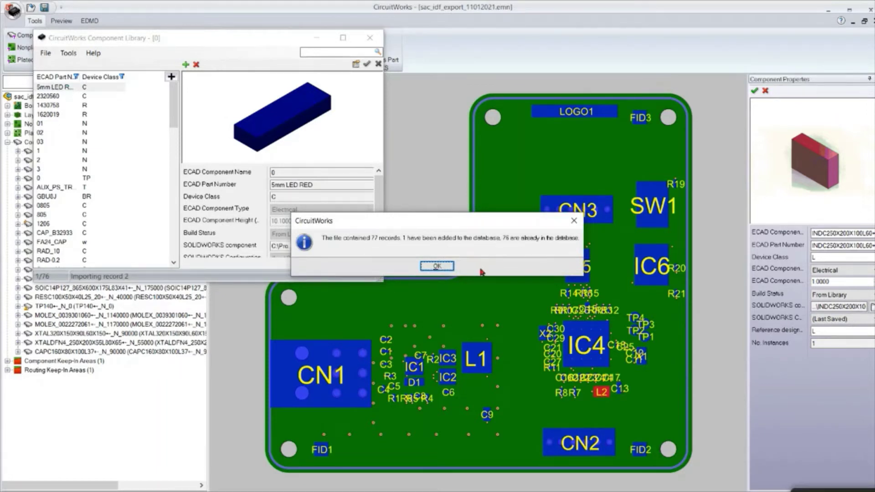
click(439, 267)
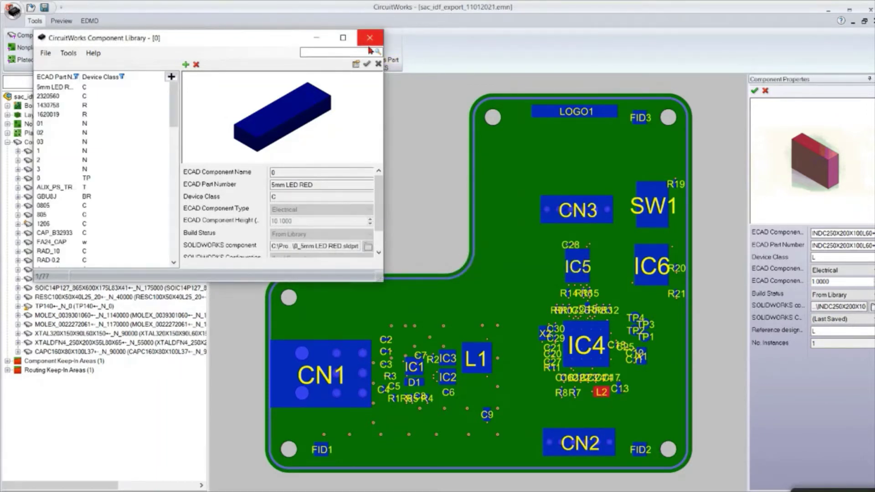
Close the Component Library and build the board model, proceeding past the zero-height warnings
key(Escape)
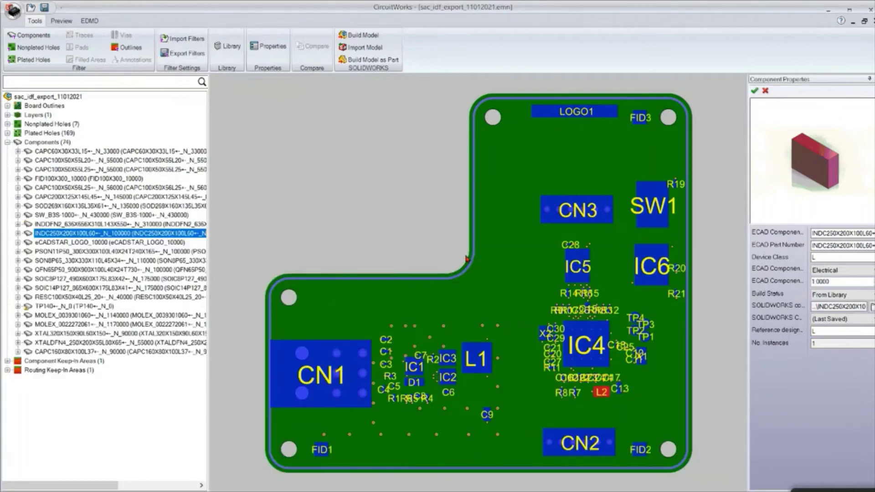
drag(209, 172, 264, 173)
click(363, 35)
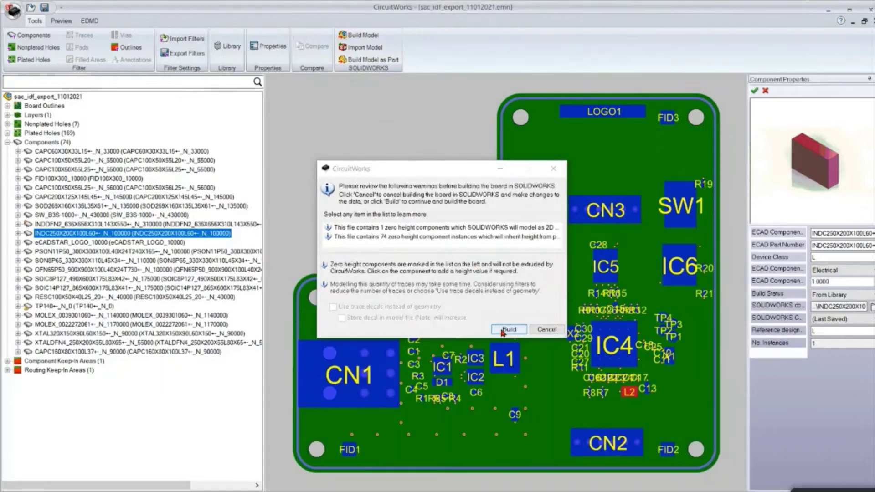
click(508, 330)
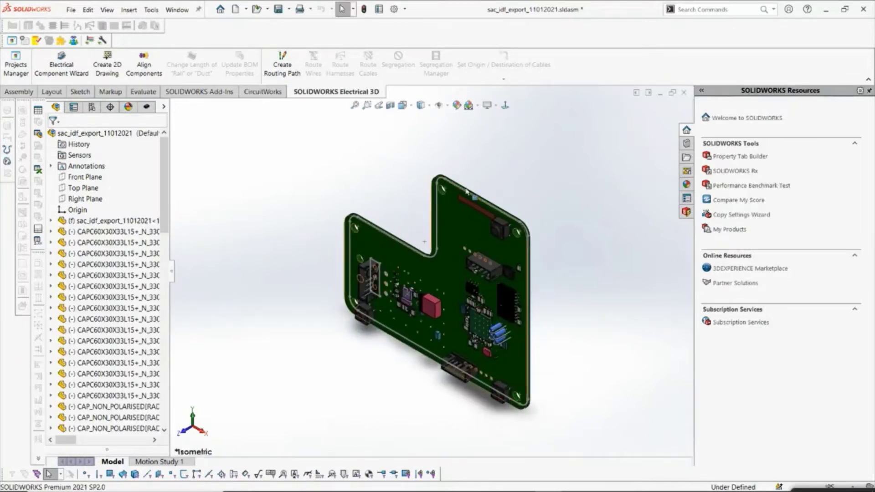
Orbit and zoom the rebuilt board through front, top and tilted views to inspect the connector
click(452, 110)
middle_drag(451, 292, 387, 319)
key(Escape)
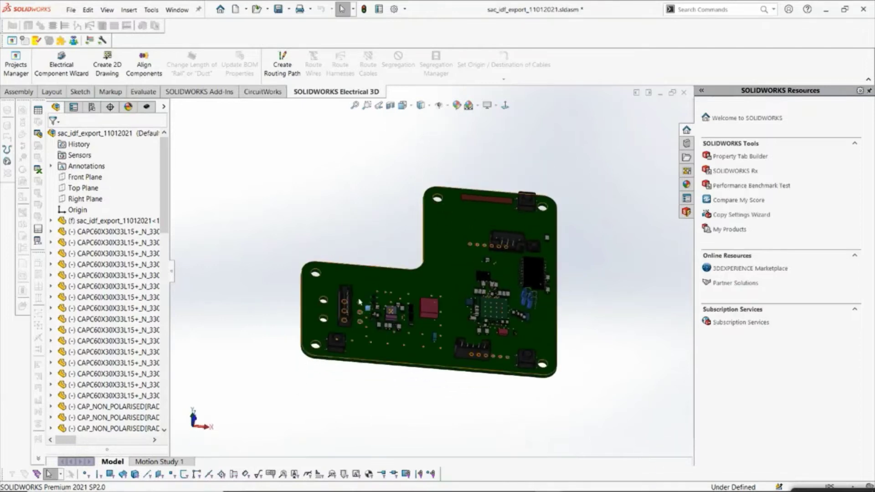
scroll(358, 306, down, 5)
scroll(358, 306, up, 8)
middle_drag(483, 319, 496, 338)
key(Escape)
scroll(537, 257, down, 10)
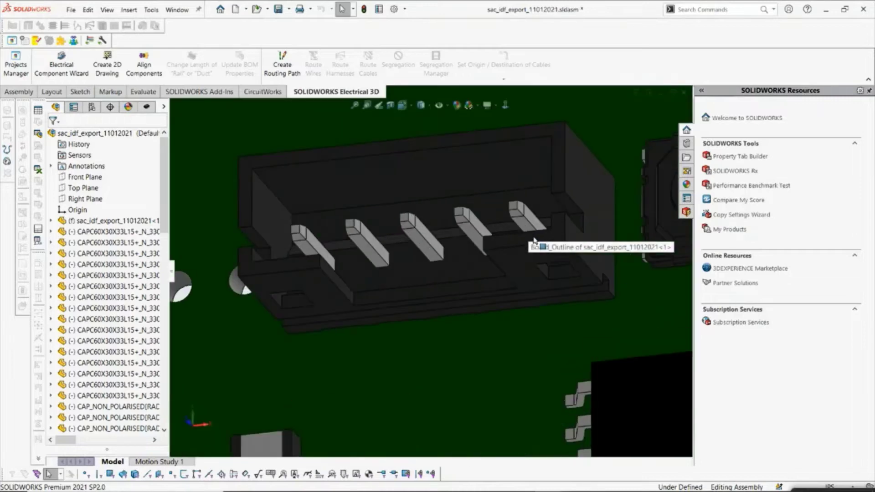
scroll(537, 256, up, 10)
Inspect the tact switch from a near top-down view, then close the assembly without saving
middle_drag(539, 262, 445, 243)
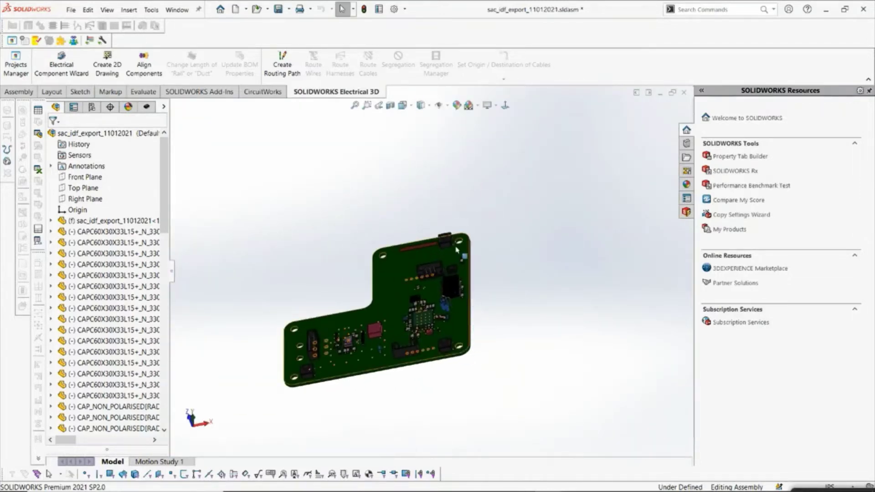
scroll(444, 243, down, 5)
scroll(444, 243, down, 5)
mouse_move(440, 294)
middle_down()
mouse_move(428, 274)
mouse_move(445, 292)
middle_up()
scroll(445, 291, up, 10)
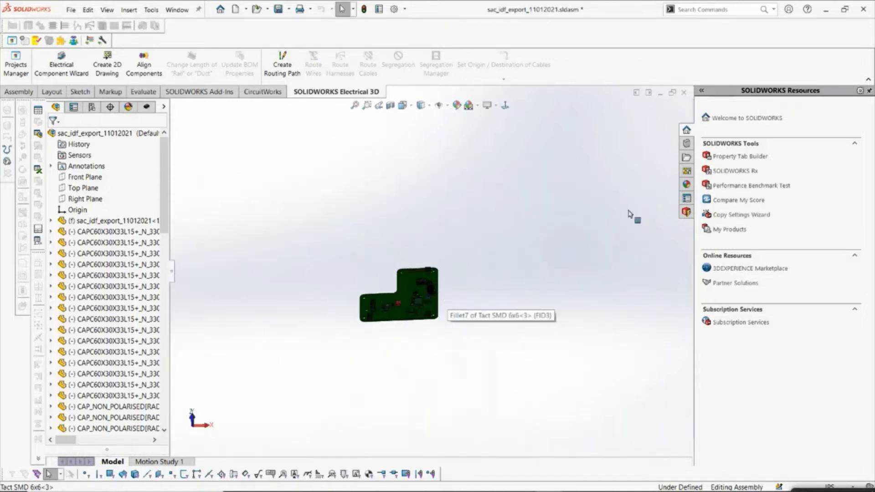
click(684, 94)
click(392, 258)
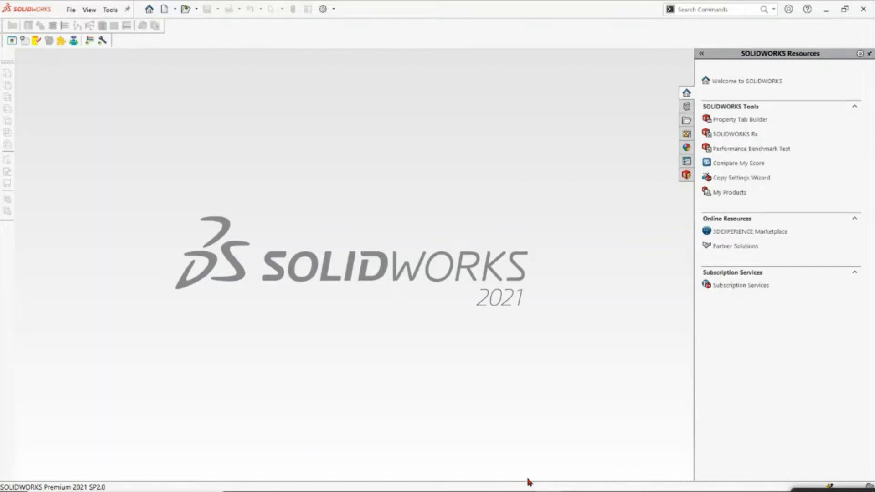
Switch from the empty SOLIDWORKS window to the Chrome browser showing 3D ContentCentral
mouse_move(469, 392)
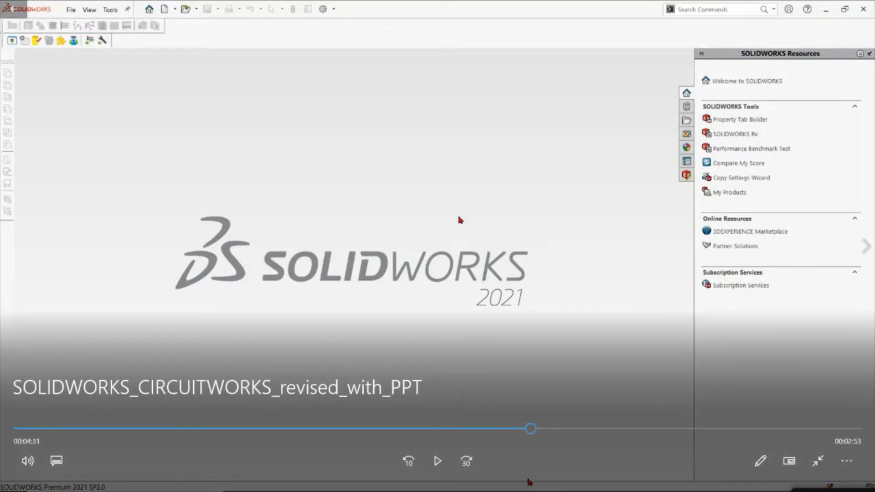
key(super)
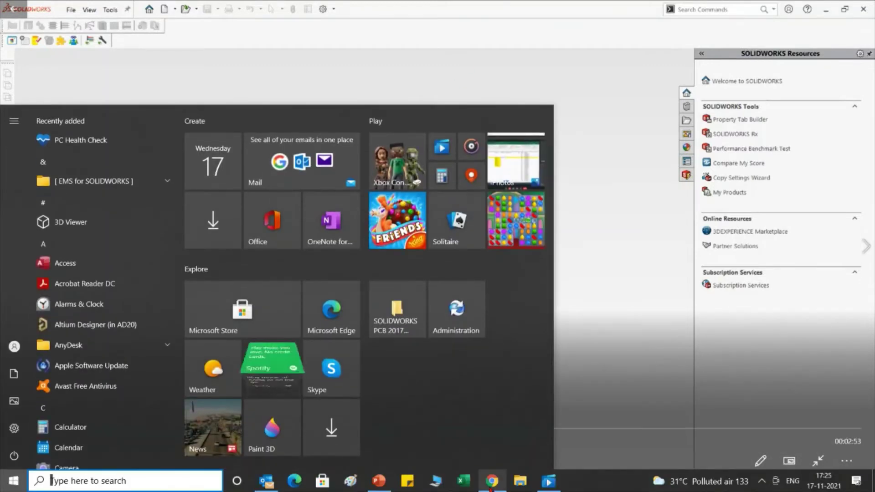
click(491, 486)
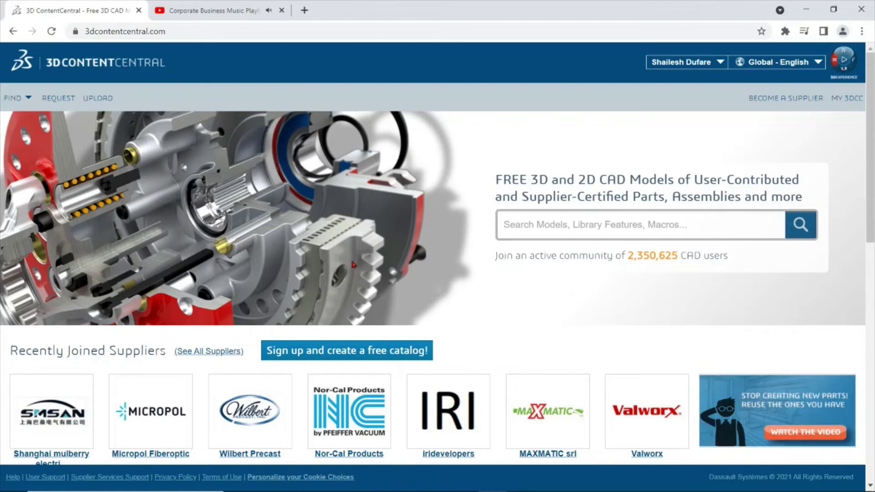
Open the SOIC-14 part's download page from Top User-Contributed Content
scroll(354, 264, down, 6)
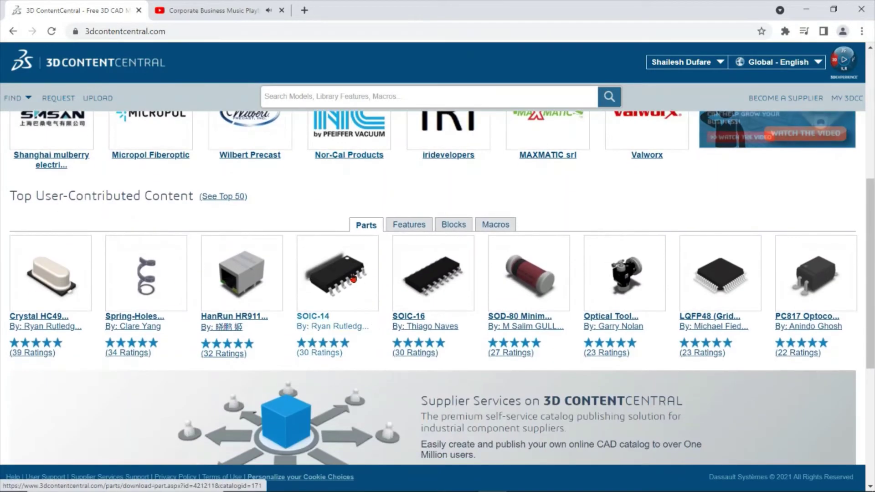
click(355, 277)
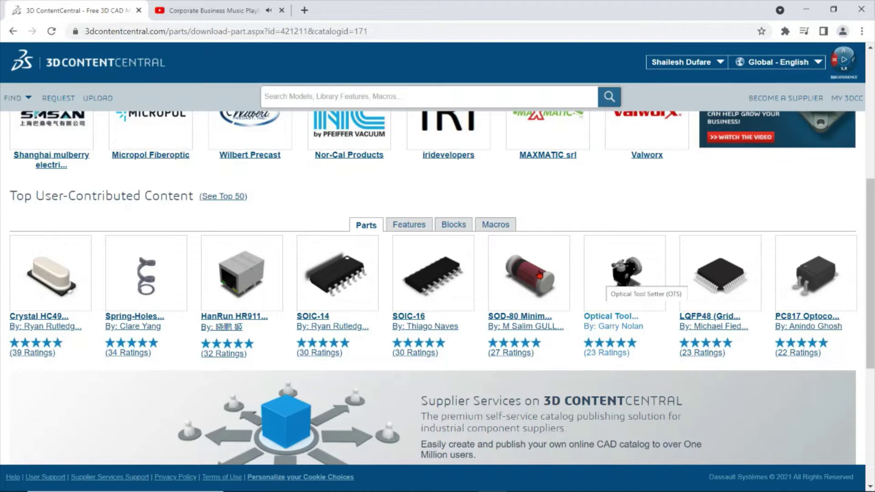
scroll(501, 228, down, 3)
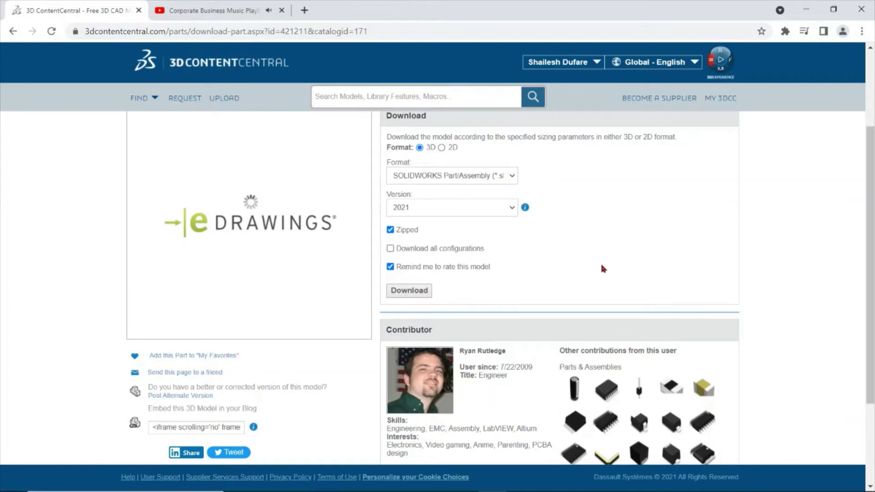
Rotate and section-cut the SOIC-14 chip in the 3D preview, then switch back to SOLIDWORKS
scroll(602, 267, up, 3)
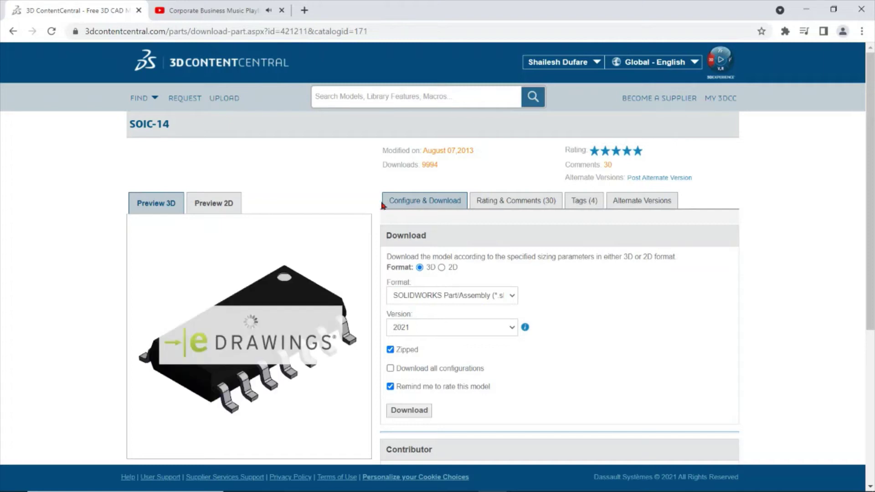
drag(246, 360, 192, 330)
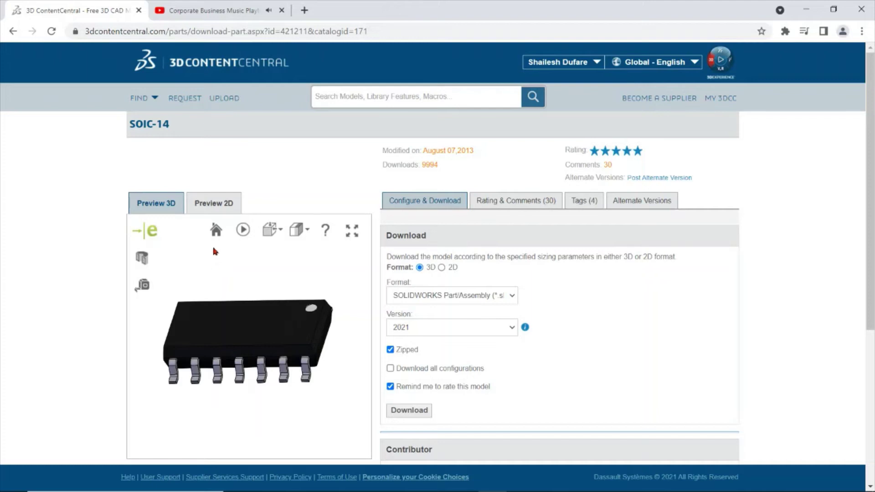
click(141, 258)
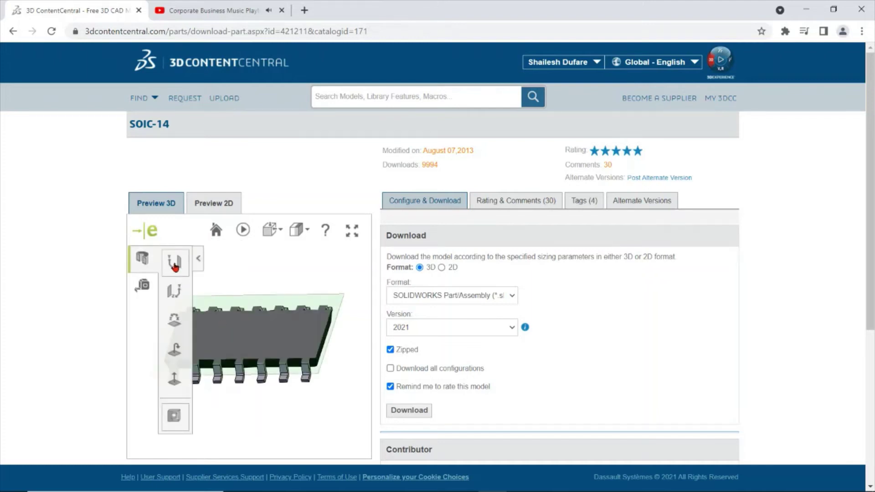
drag(226, 335, 205, 383)
click(174, 349)
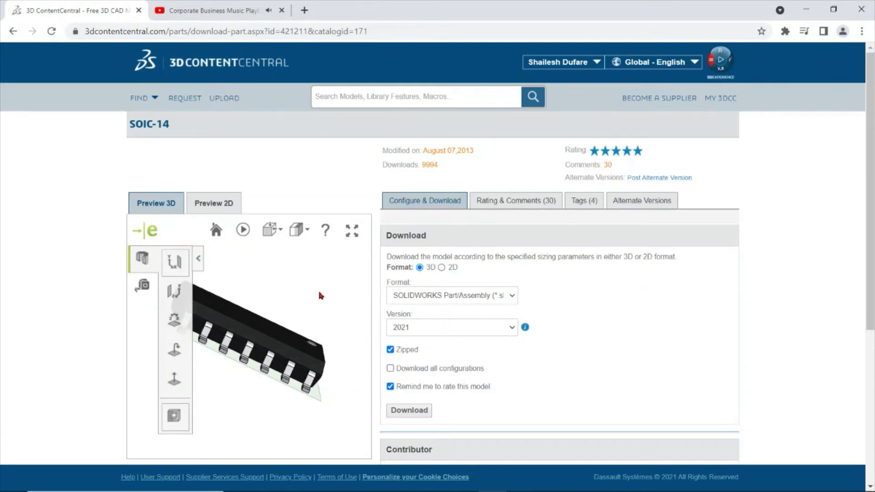
key(alt+Tab)
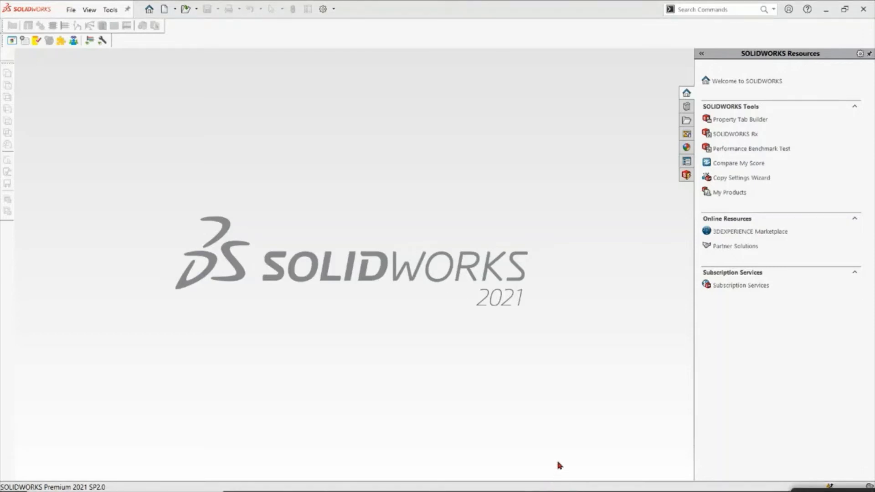
Advance the slide show to 'Method 2: Select component & replace', then return to CircuitWorks
mouse_move(553, 490)
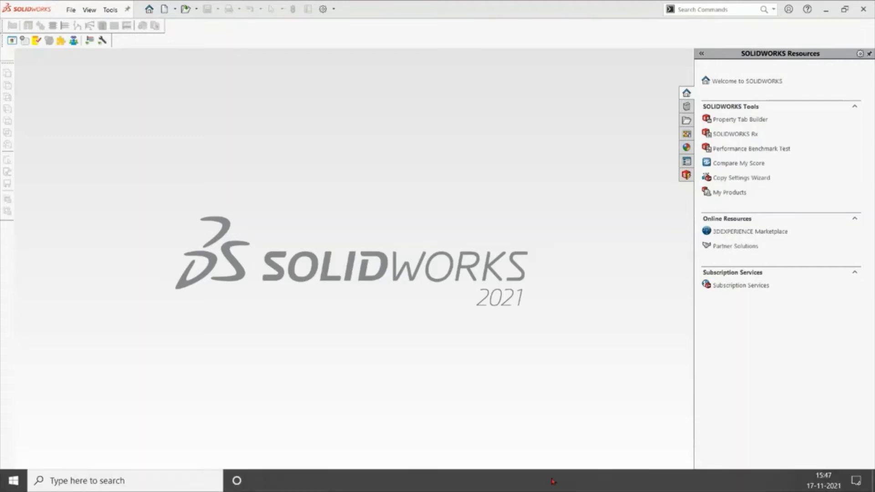
key(alt+Tab)
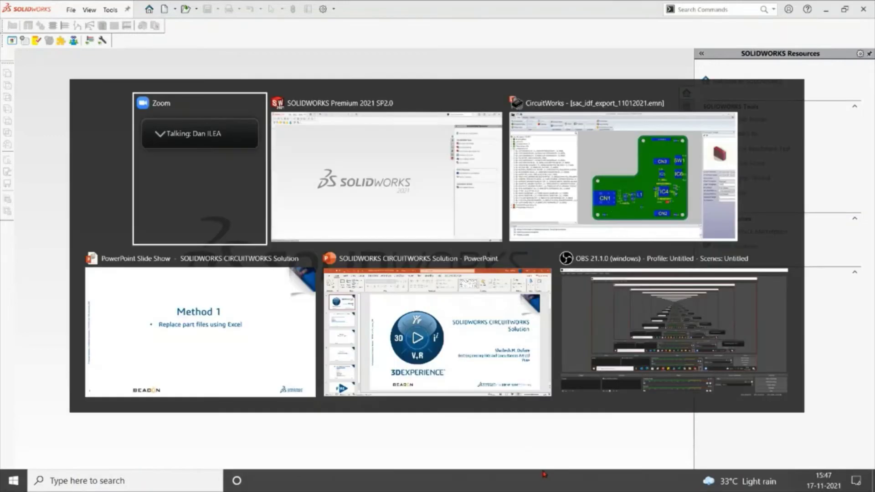
key(alt+Tab)
key(alt+Tab)
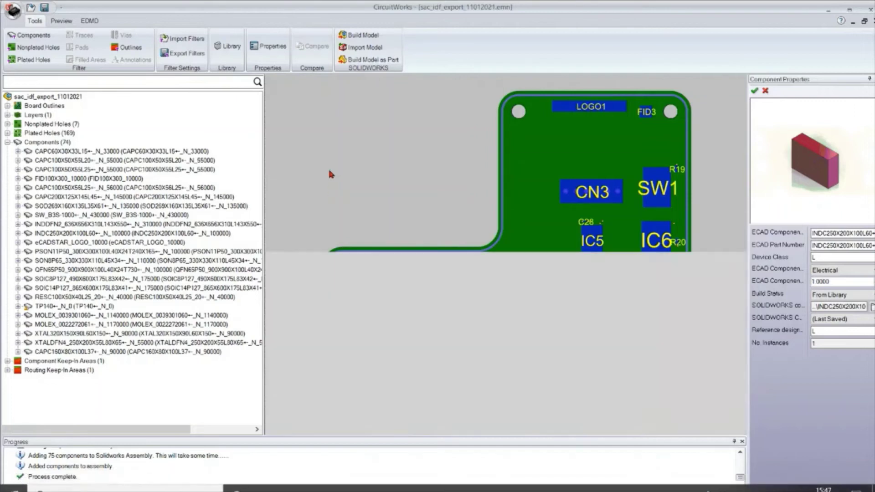
key(alt+Tab)
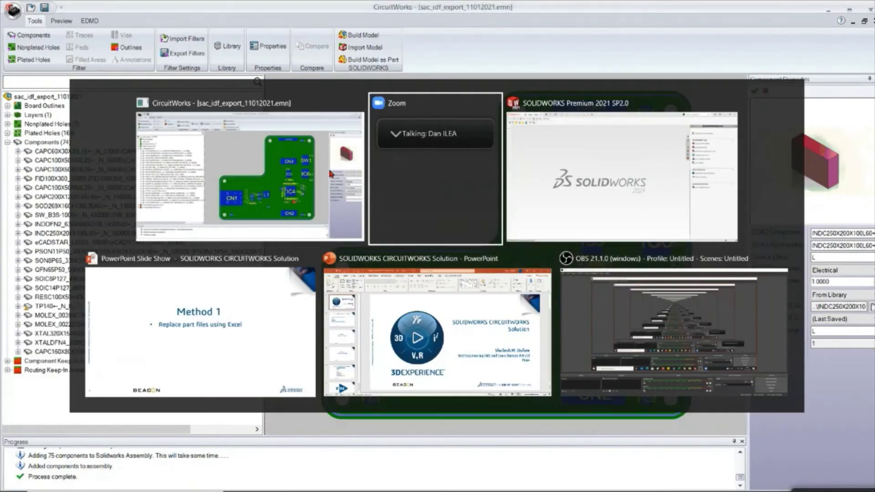
key(alt+Tab)
key(super)
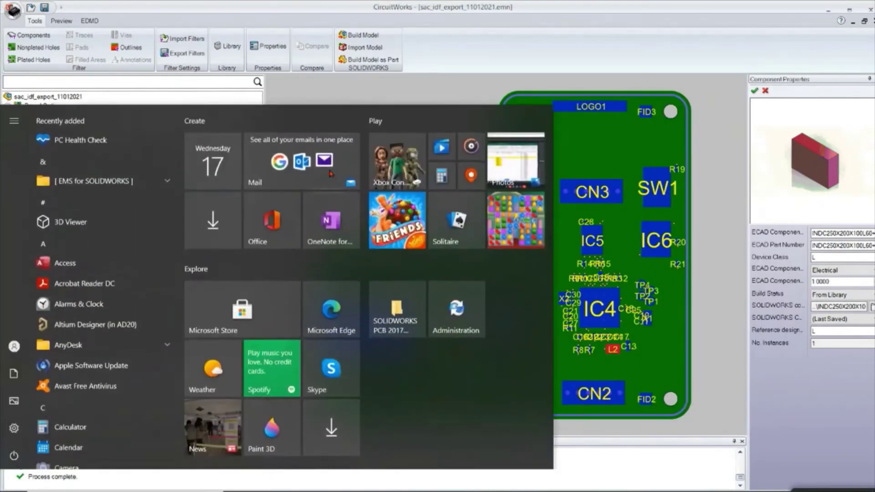
key(Escape)
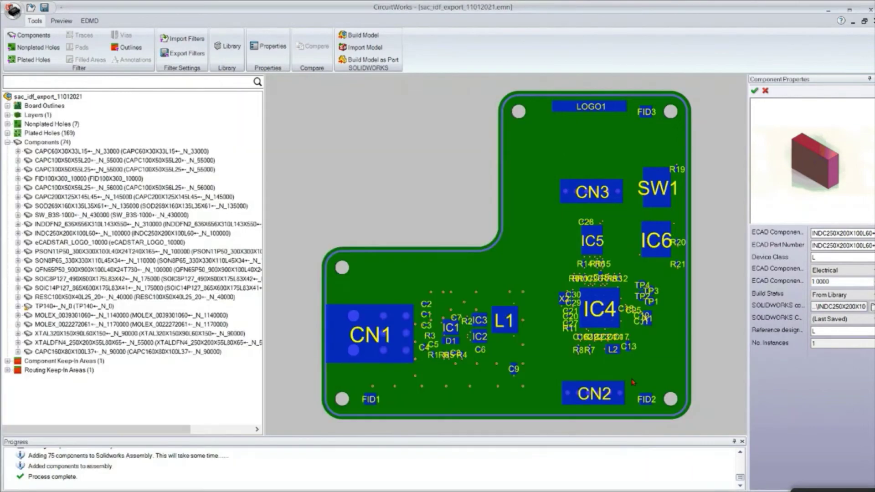
key(alt+Tab)
key(alt+Tab)
key(alt+Tab)
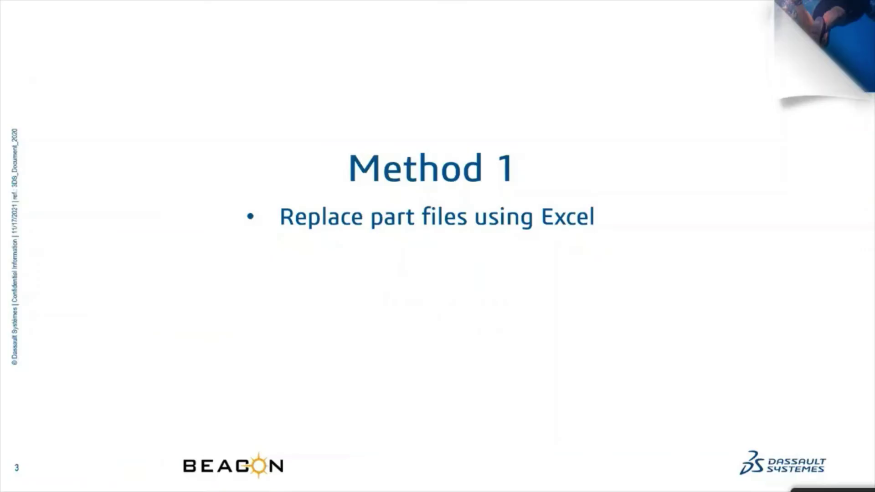
key(Right)
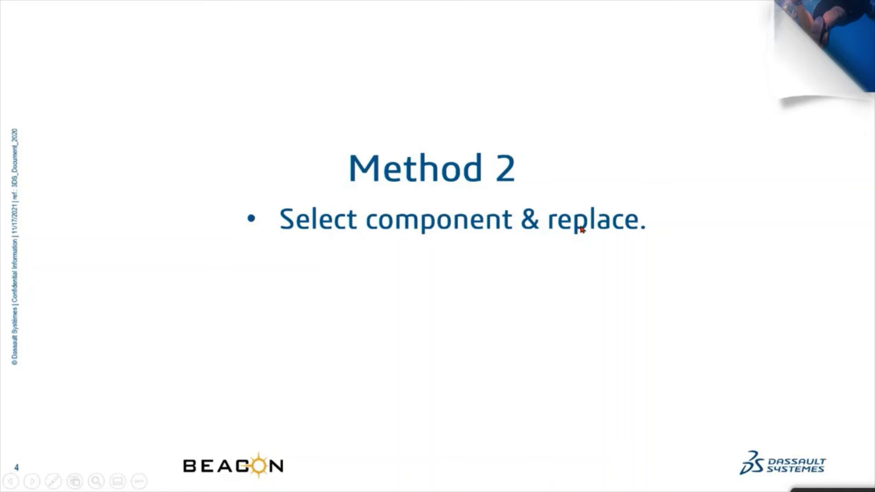
key(alt+Tab)
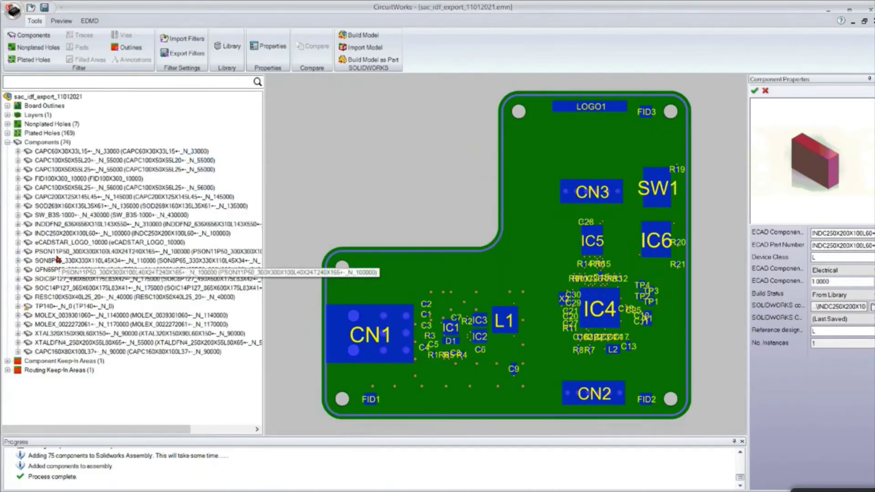
Select PSON11P50 and its IC1 instance in the Components tree, then choose Associate Model
click(57, 256)
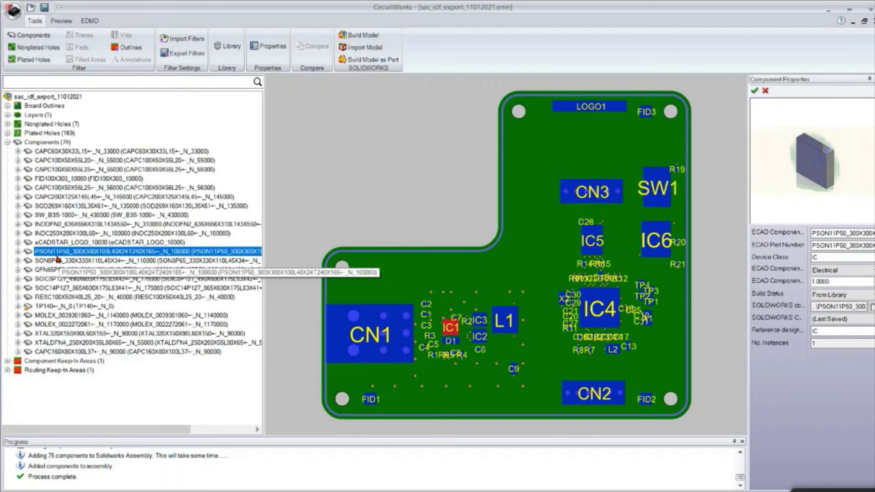
click(18, 251)
click(50, 261)
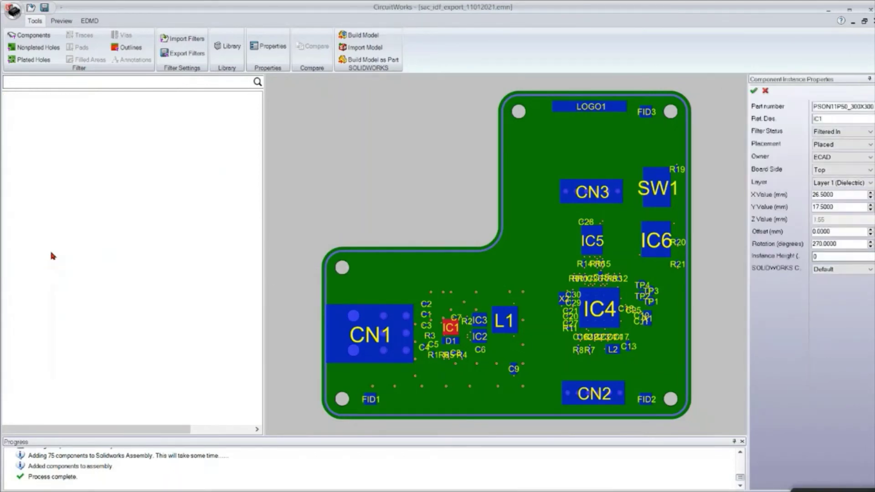
right_click(52, 253)
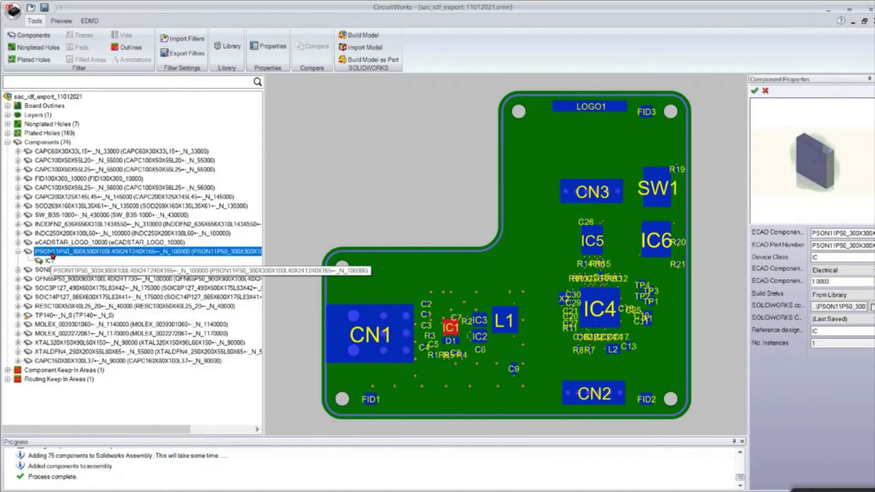
click(93, 283)
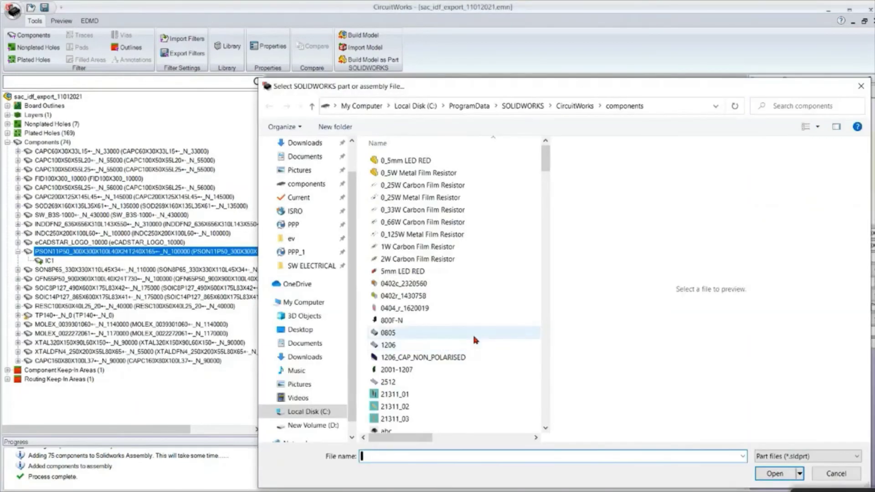
Pick SO_IC8.sldprt from the components folder as PSON11P50's model
scroll(472, 333, down, 10)
scroll(476, 338, down, 20)
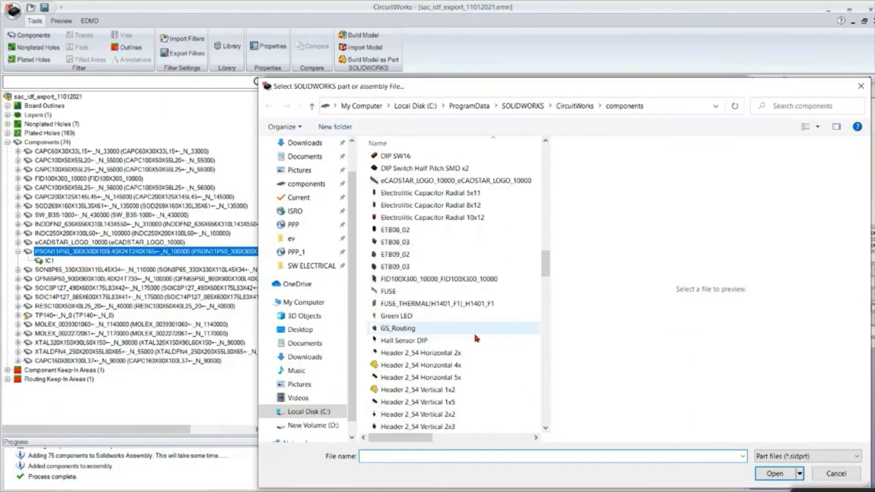
scroll(476, 338, down, 12)
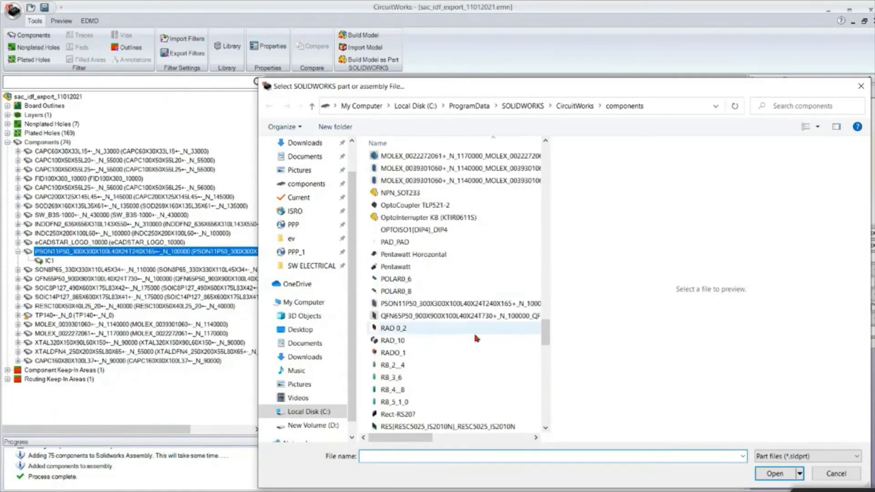
scroll(476, 337, down, 9)
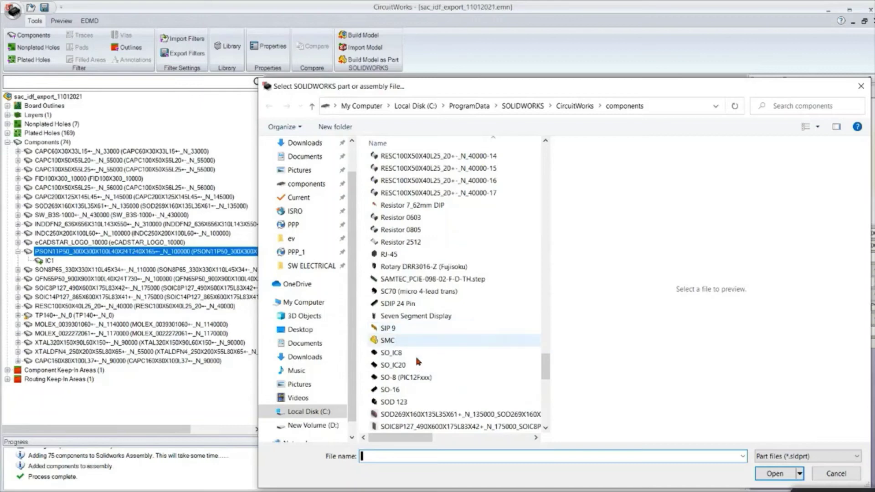
click(395, 364)
click(391, 352)
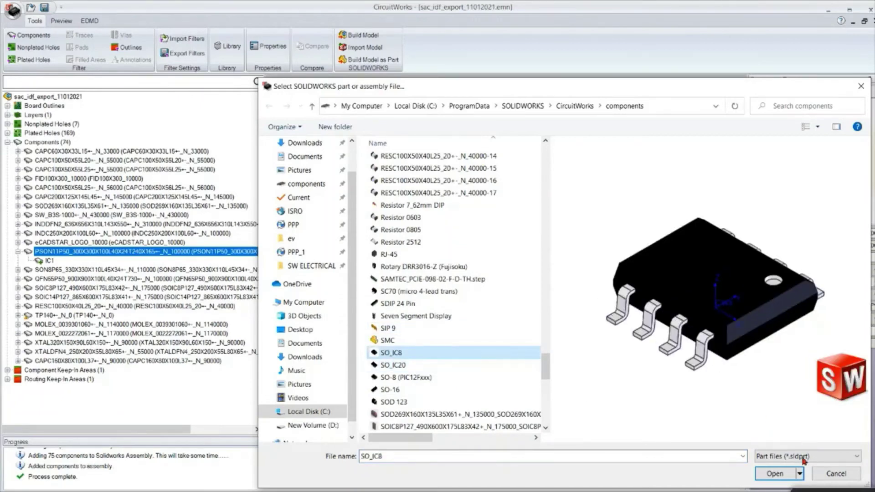
click(789, 475)
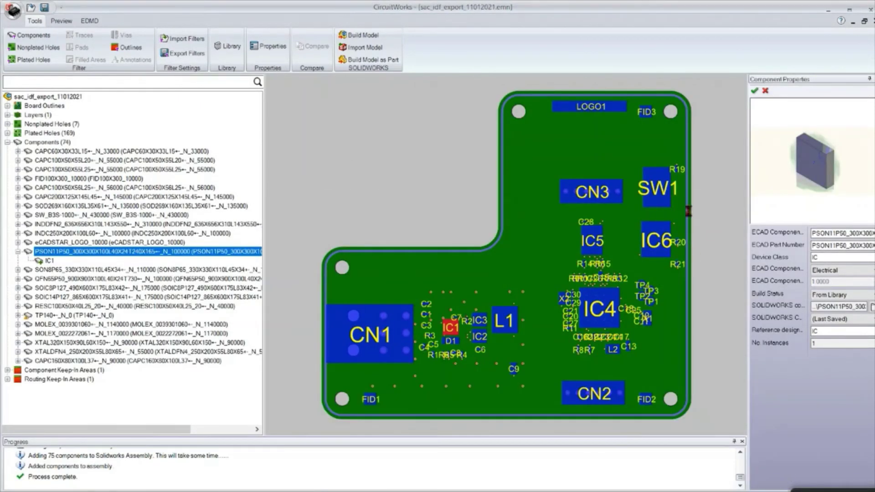
Acknowledge the SO_IC8 association, run Build Model, and dismiss the build warnings
click(532, 290)
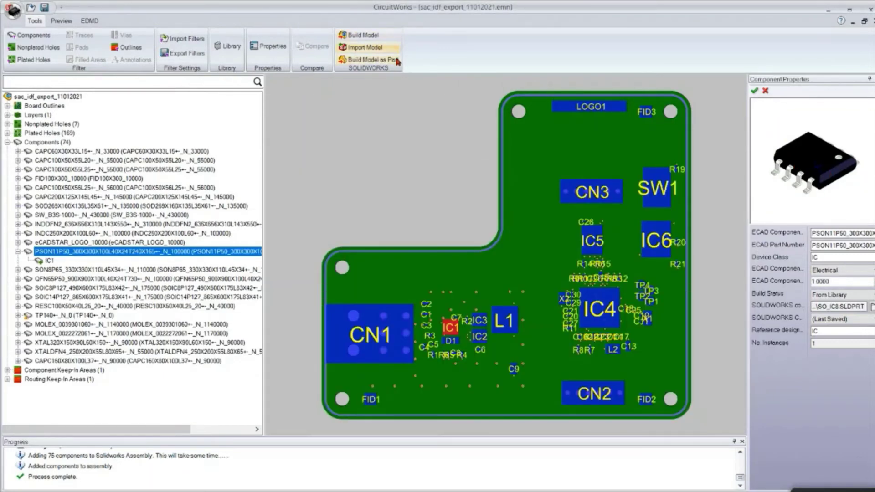
click(360, 35)
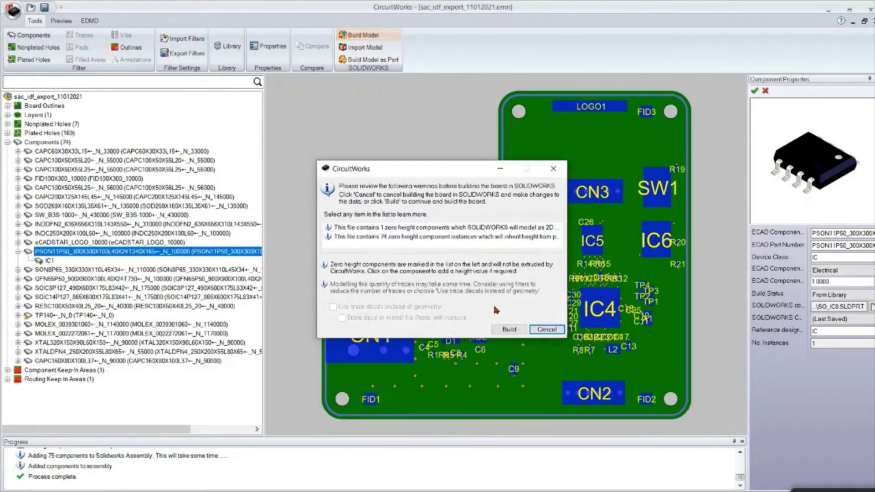
click(508, 330)
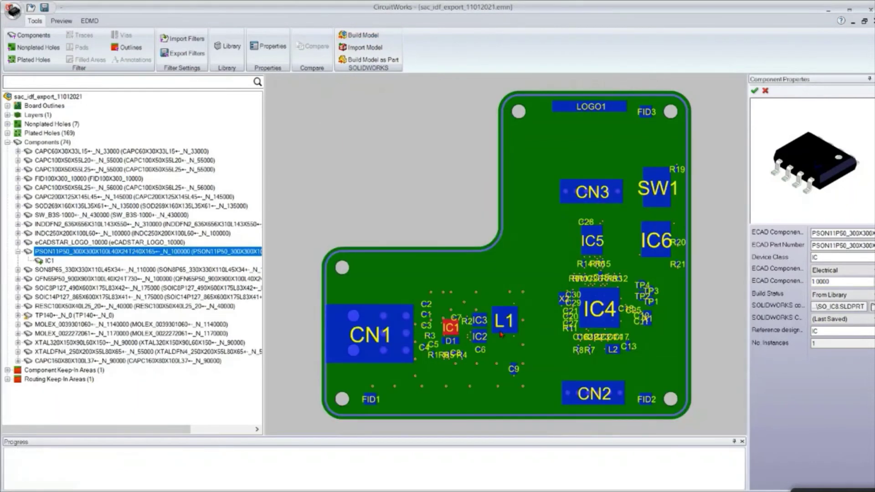